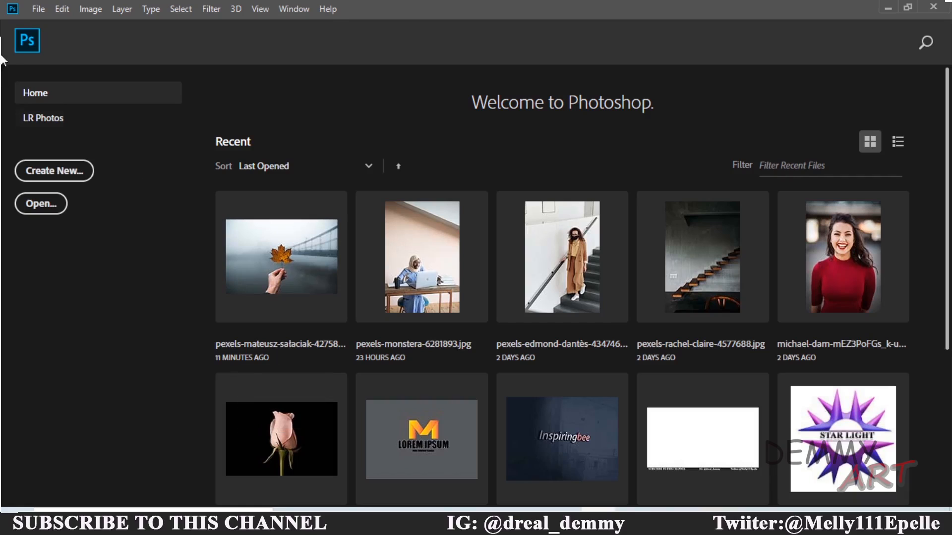
Open the photo pexels-mateusz-sałaciak-4275888 from the Downloads folder.
left_click(37, 9)
left_click(47, 21)
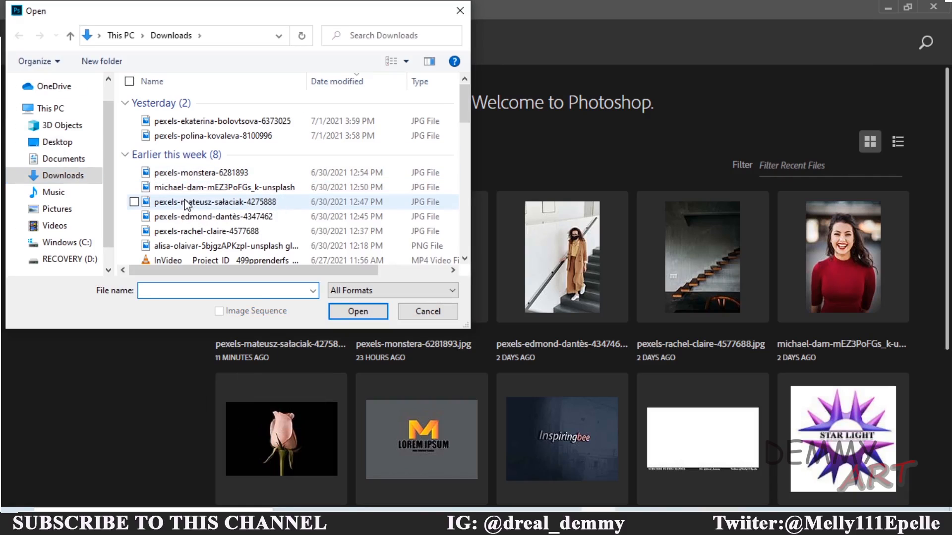
left_click(186, 204)
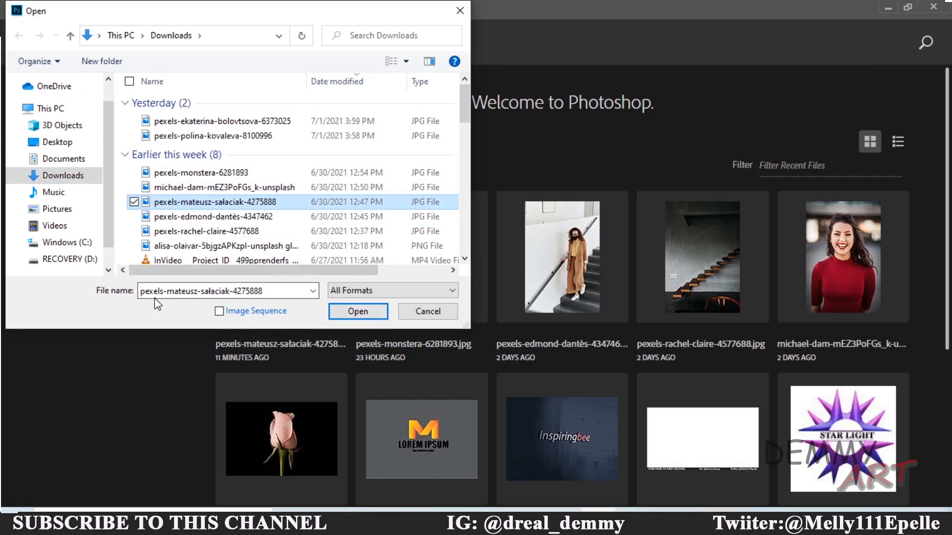
left_click(358, 312)
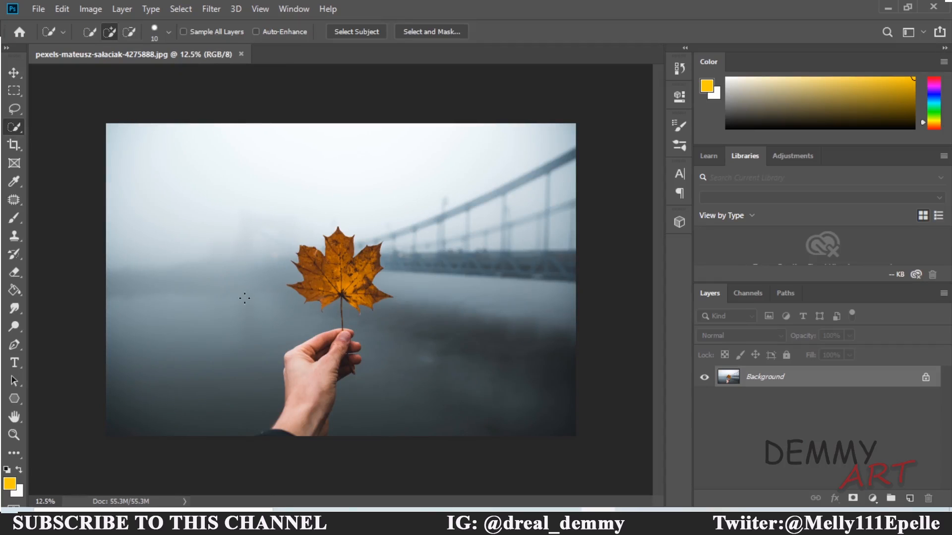
Duplicate the Background layer and leave the copy selected.
right_click(780, 383)
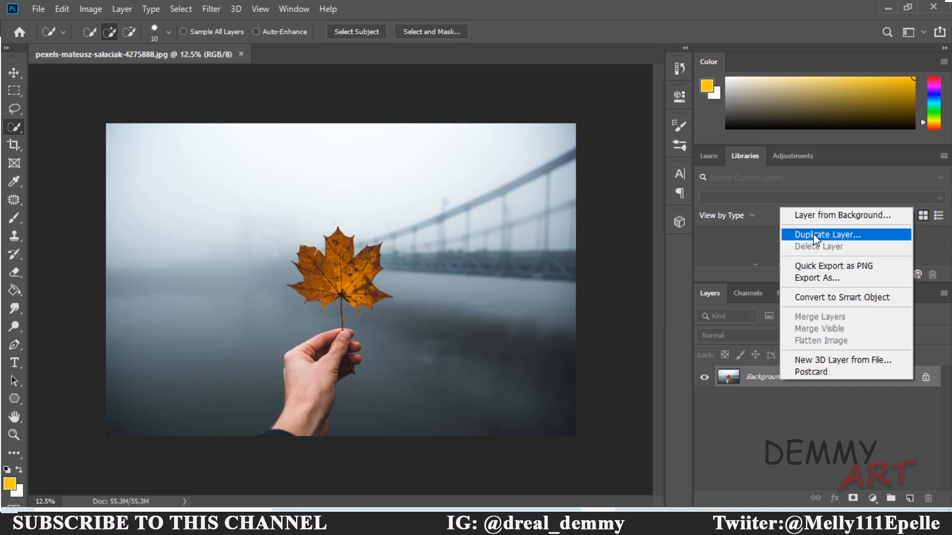
left_click(743, 376)
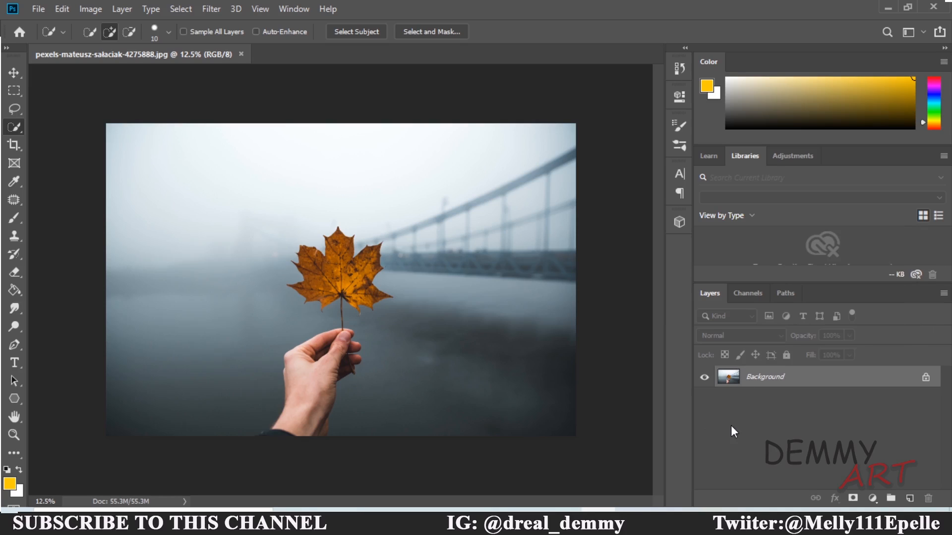
key("ctrl+j")
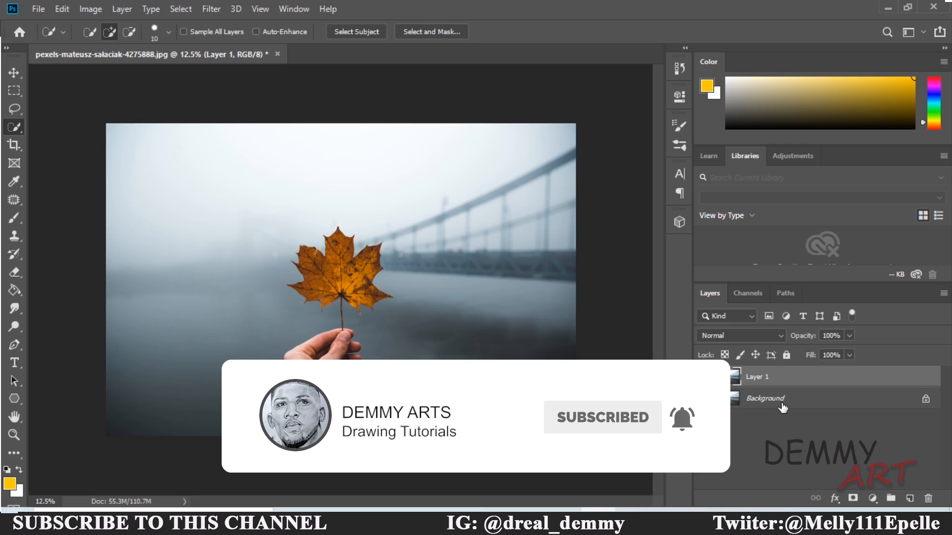
left_click(782, 403)
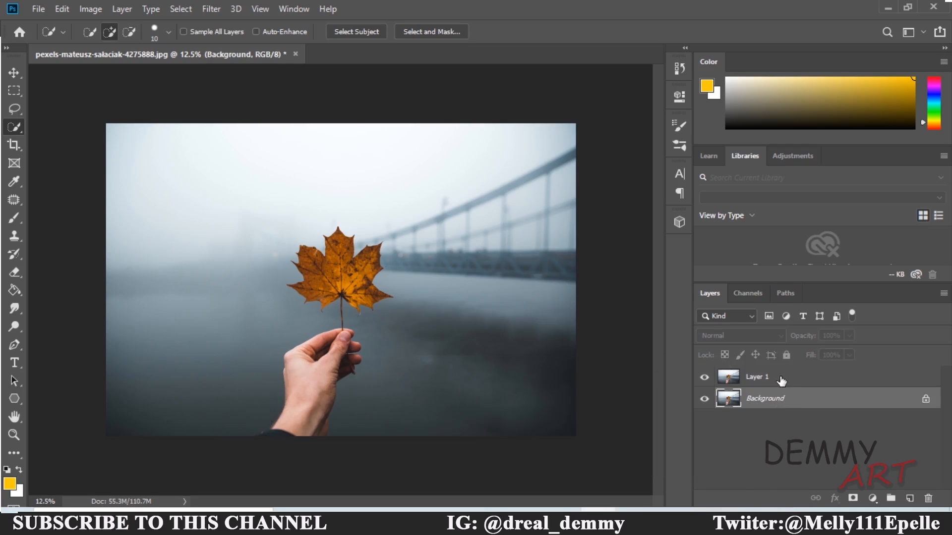
left_click(783, 382)
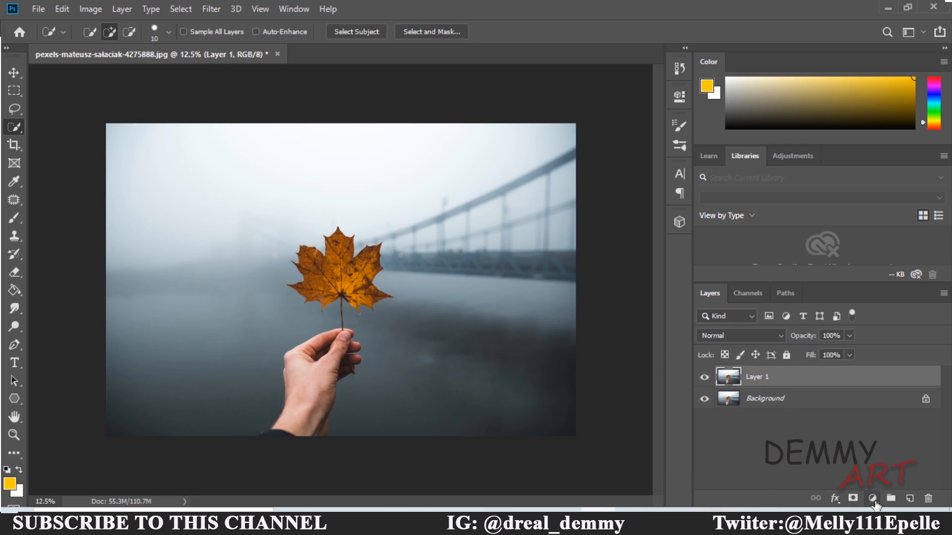
Add a Color Lookup adjustment using the Moonlight.3DL 3DLUT file and clip it to Layer 1.
left_click(874, 500)
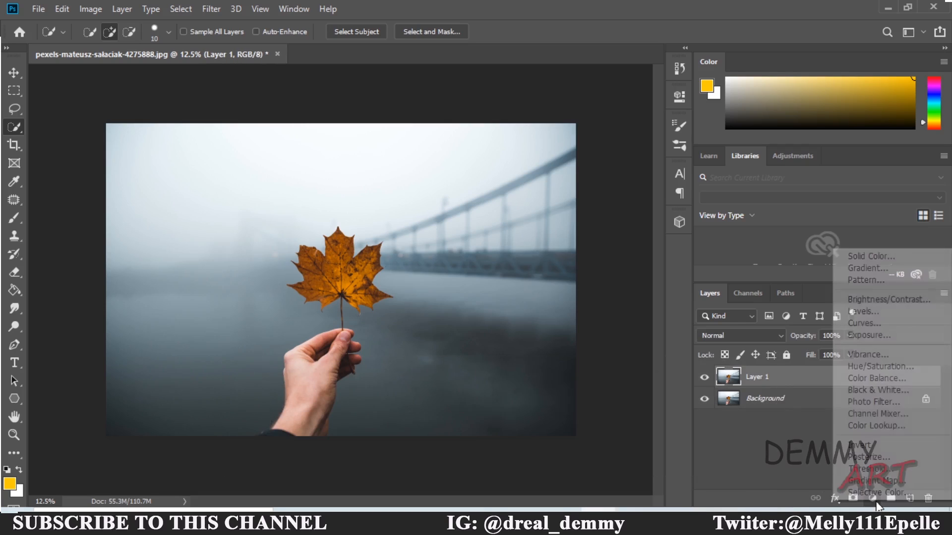
left_click(867, 426)
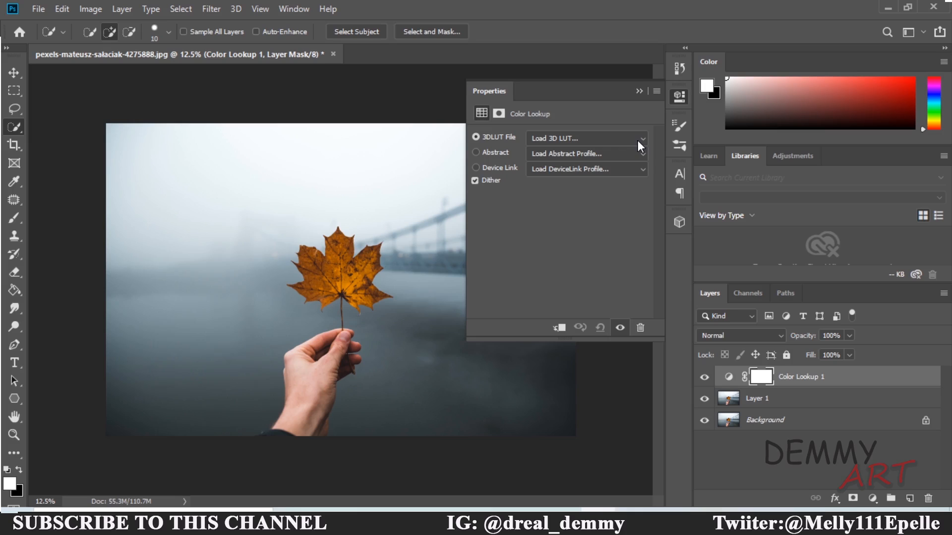
left_click(640, 144)
left_click(598, 341)
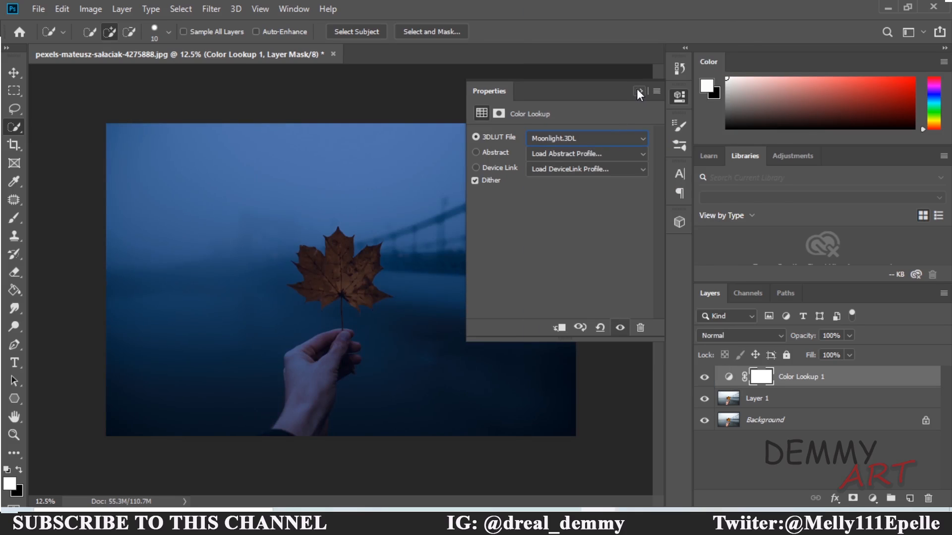
left_click(560, 328)
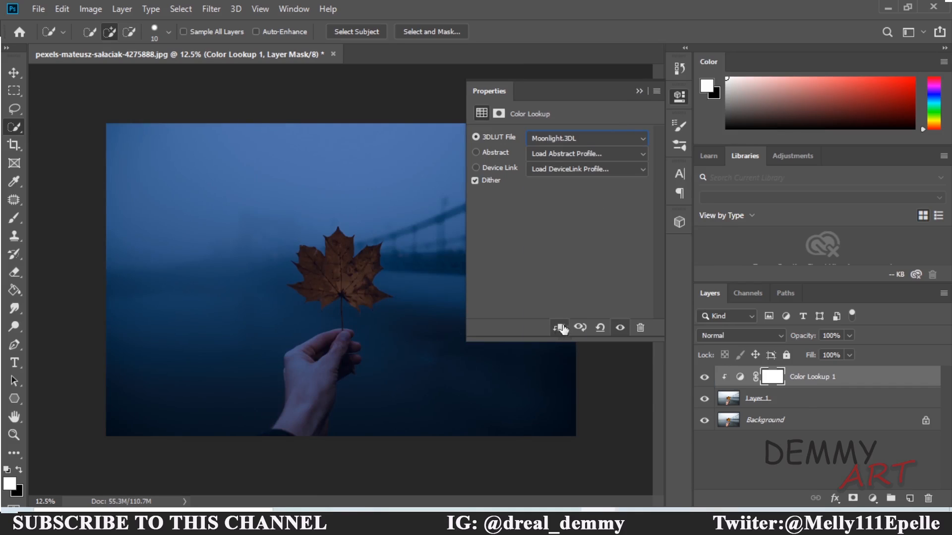
left_click(638, 92)
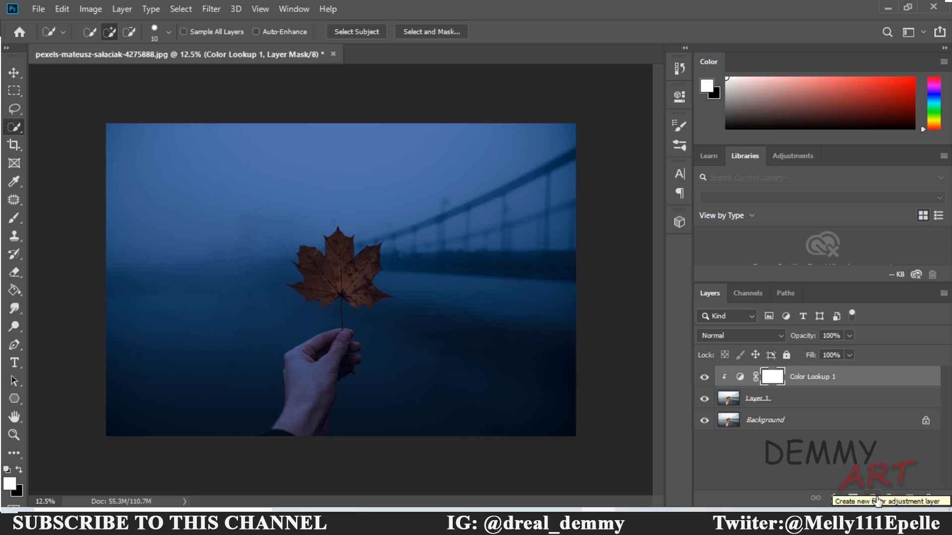
Add an Exposure adjustment layer with exposure at -1.28 and gamma correction at 0.74.
left_click(873, 499)
left_click(885, 331)
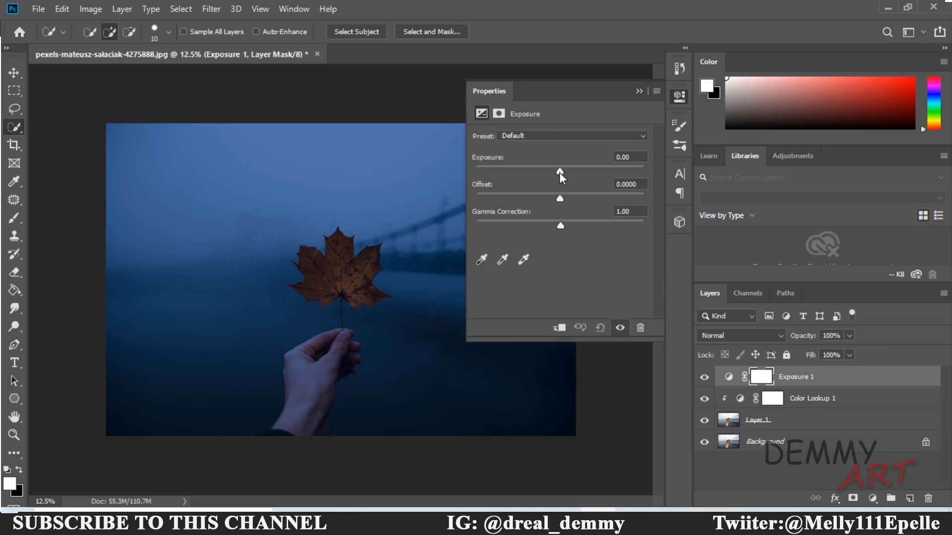
left_click_drag(559, 171, 543, 171)
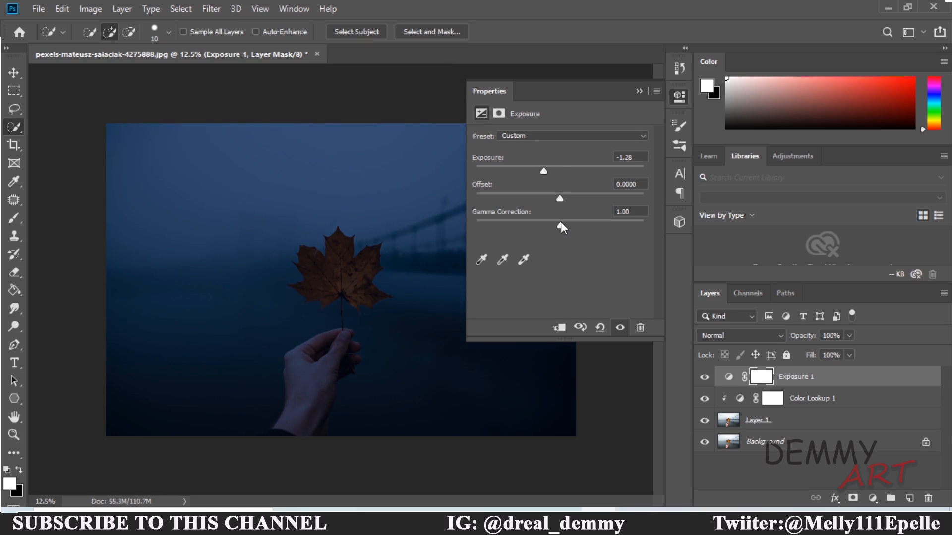
left_click_drag(566, 221, 572, 221)
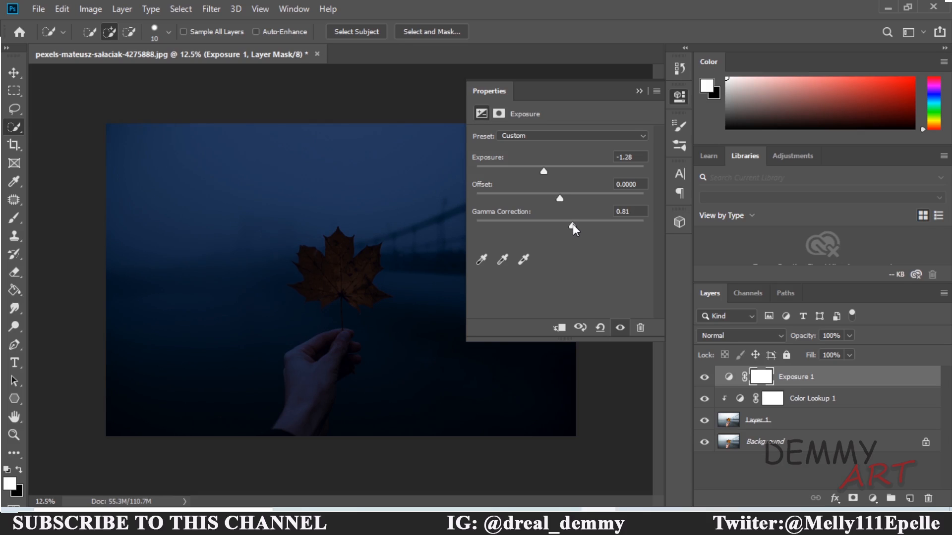
left_click_drag(573, 224, 578, 223)
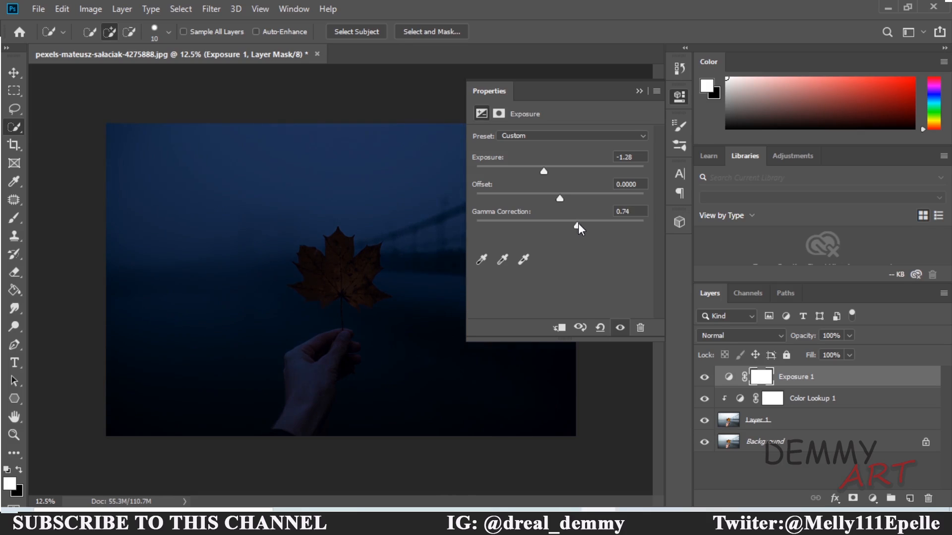
left_click(635, 91)
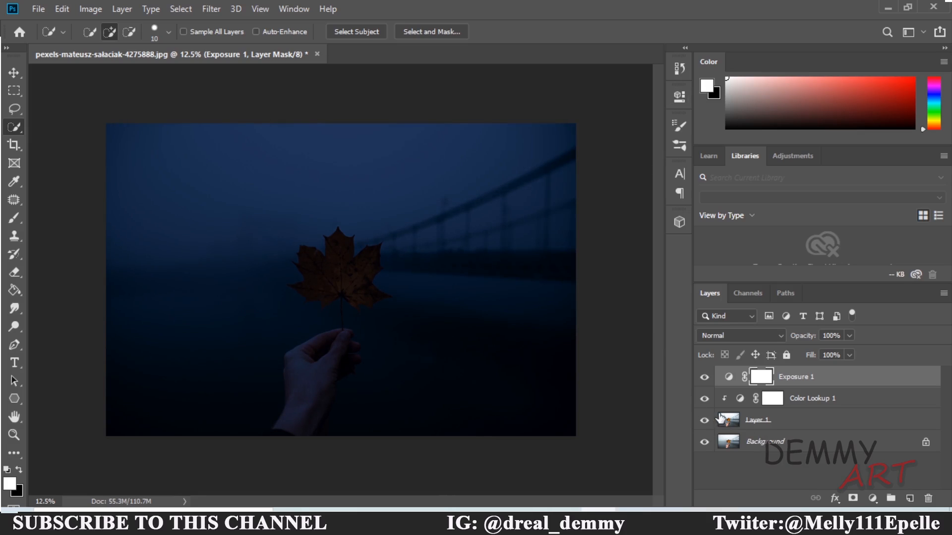
Hide the Exposure, Color Lookup and Layer 1 layers, and select the Background layer.
left_click(704, 378)
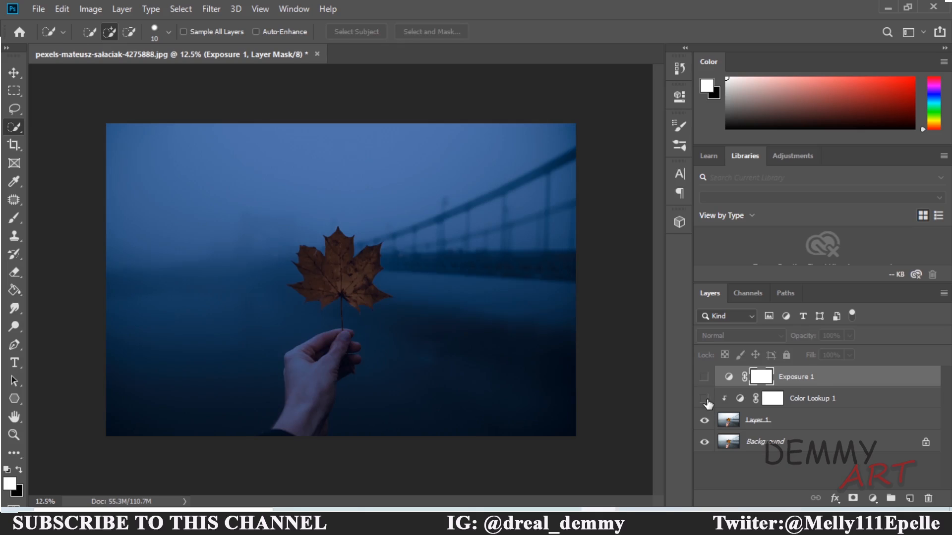
left_click(704, 399)
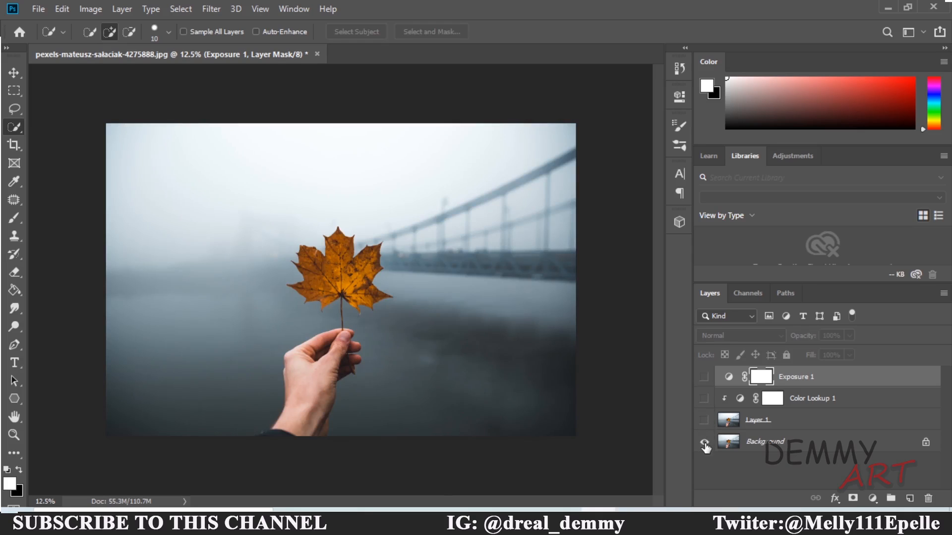
left_click(778, 442)
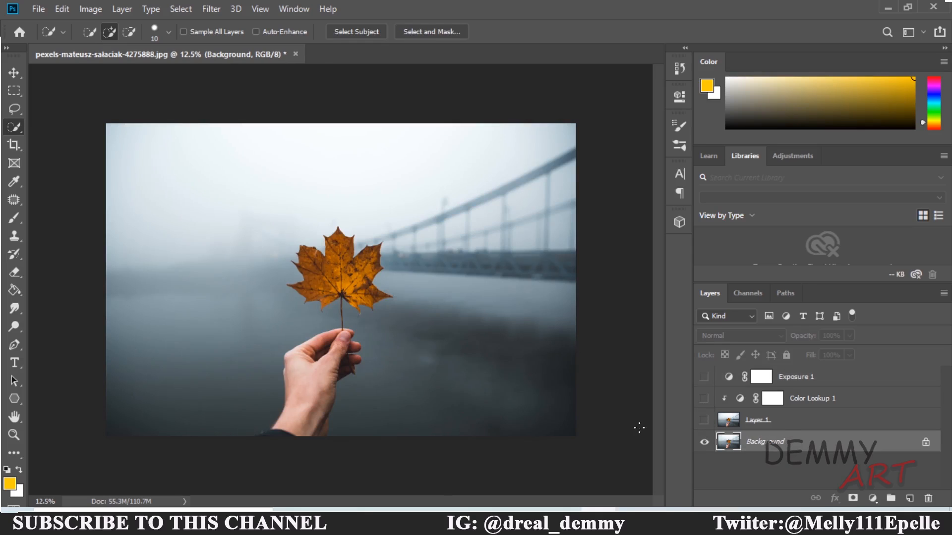
Start a Pen tool path where the stem meets the thumb and trace the left edge of the lower stem.
left_click(10, 344)
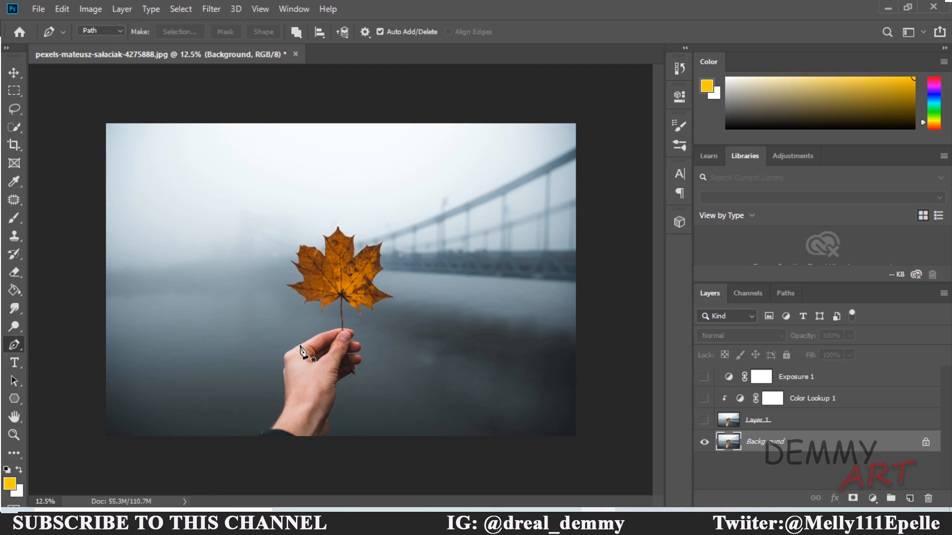
key("ctrl+plus")
key("ctrl+plus")
key("ctrl+plus")
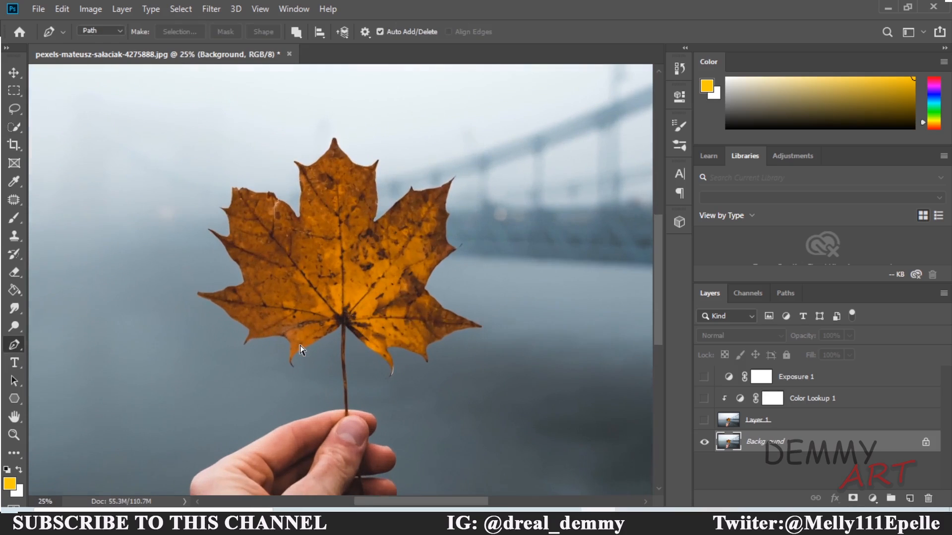
key("ctrl+plus")
key("ctrl+plus")
key("ctrl+plus")
key("ctrl+plus")
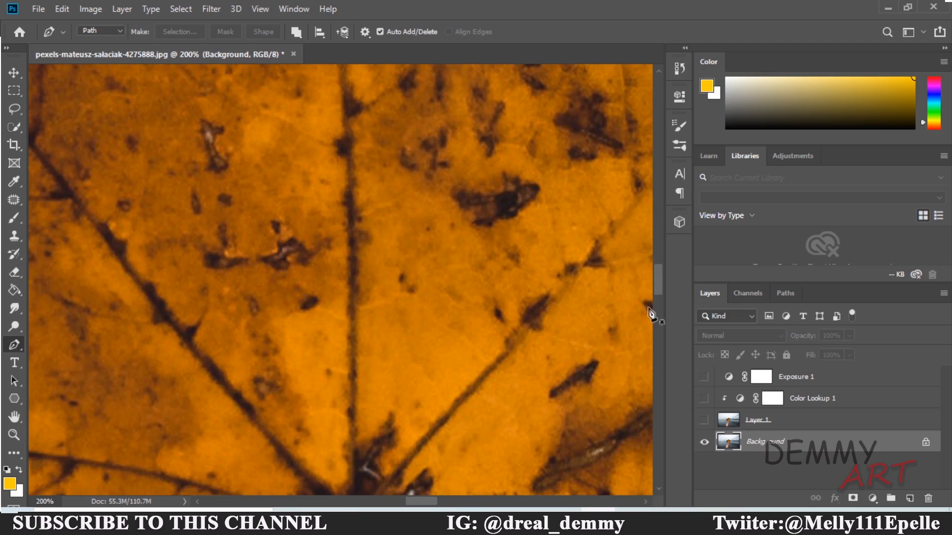
left_click_drag(656, 278, 659, 327)
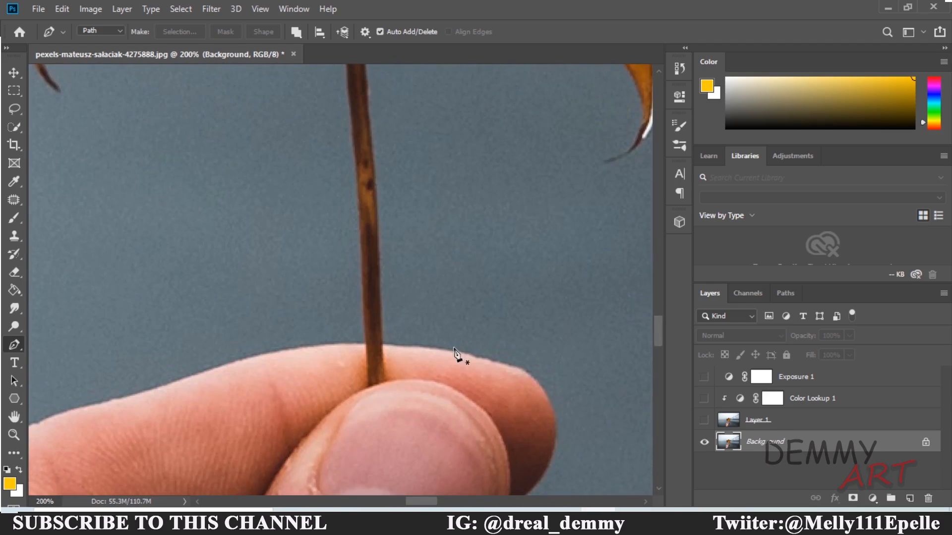
left_click(367, 385)
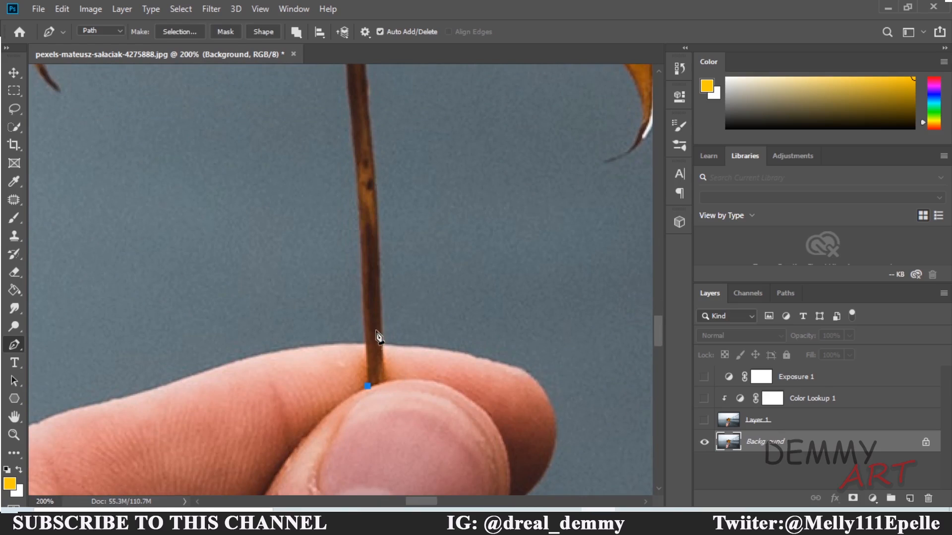
left_click(363, 271)
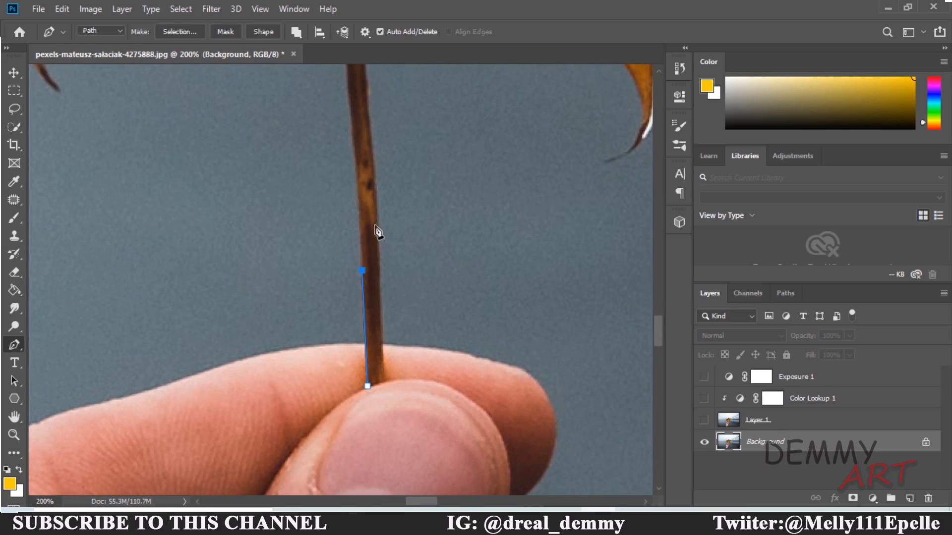
left_click(356, 182)
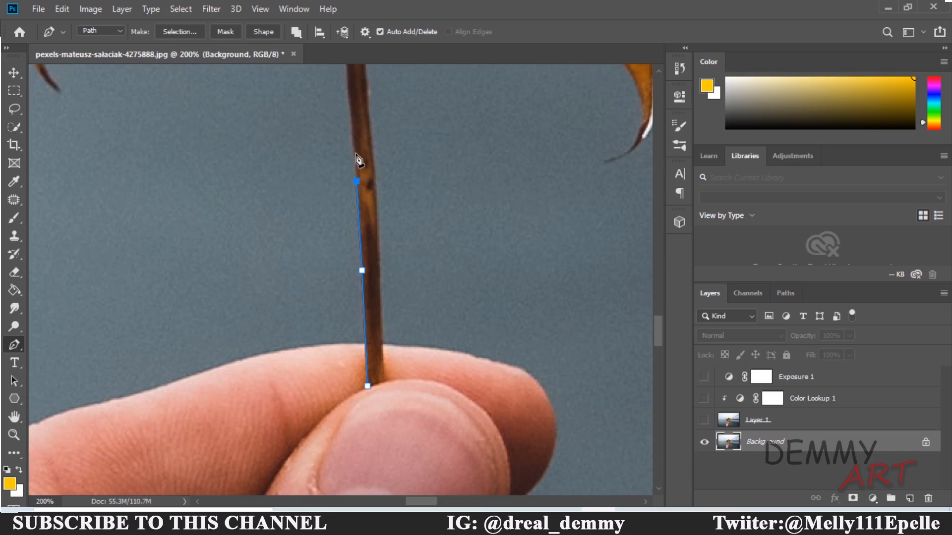
left_click(352, 119)
Continue the path up the left edge of the upper stem to the base of the leaf.
scroll(352, 119, "up", 4)
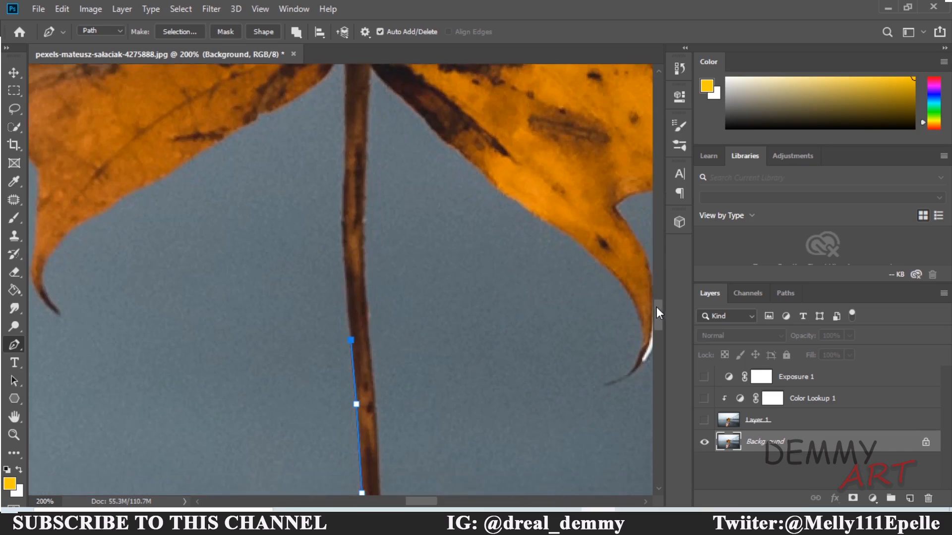
left_click(343, 224)
left_click(344, 161)
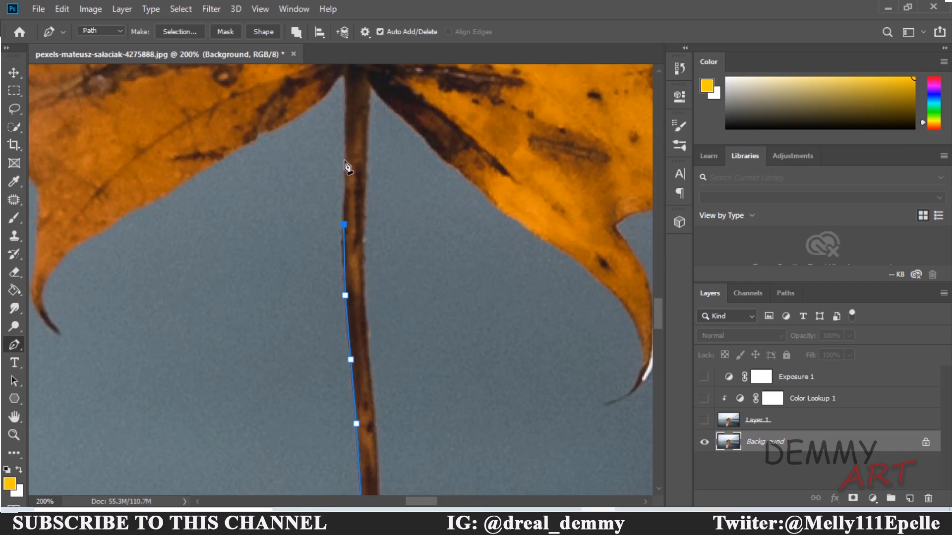
left_click(347, 100)
left_click(343, 78)
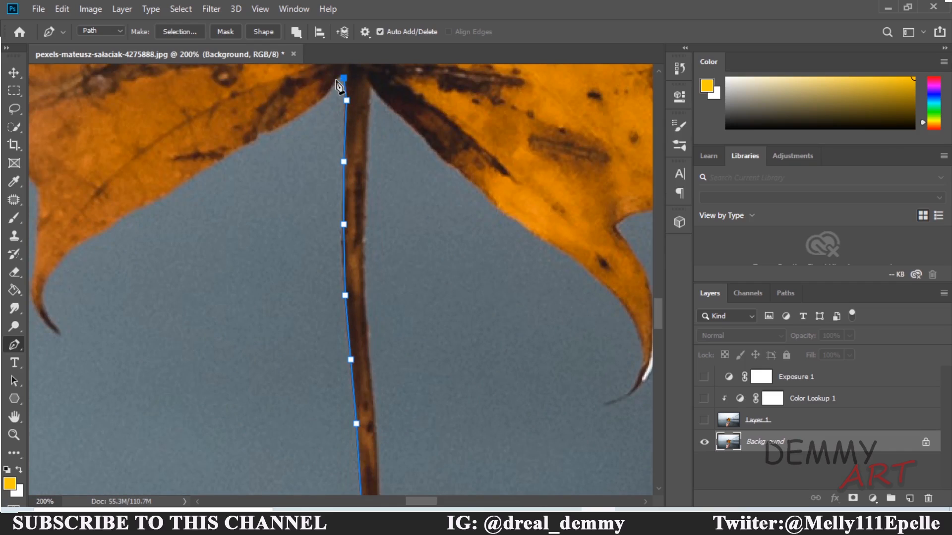
Trace the path along the underside of the leaf's lower-left lobe, from the stem to its curled tip.
left_click(335, 80)
left_click(308, 109)
left_click(278, 125)
left_click(269, 133)
left_click(221, 161)
left_click(158, 201)
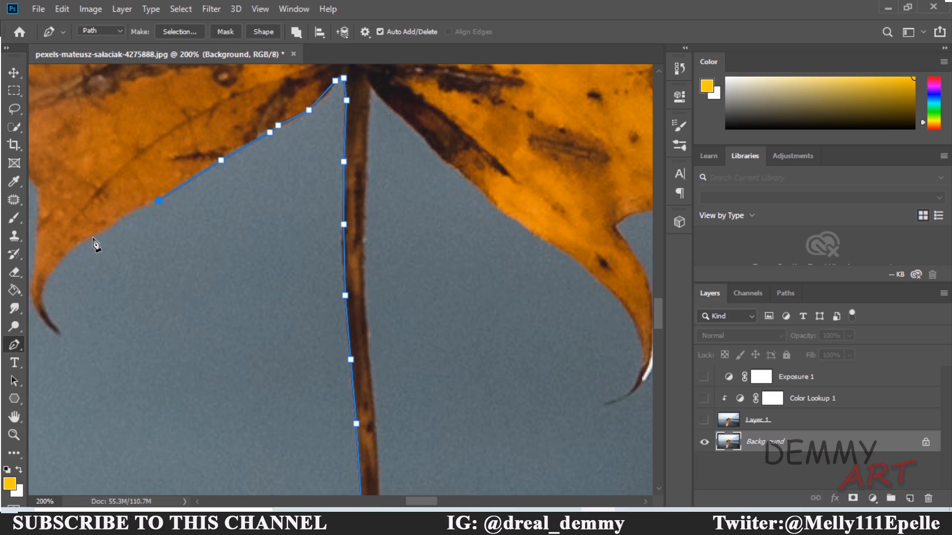
left_click(91, 238)
left_click(62, 258)
left_click(50, 275)
left_click(41, 294)
left_click(47, 313)
left_click(53, 325)
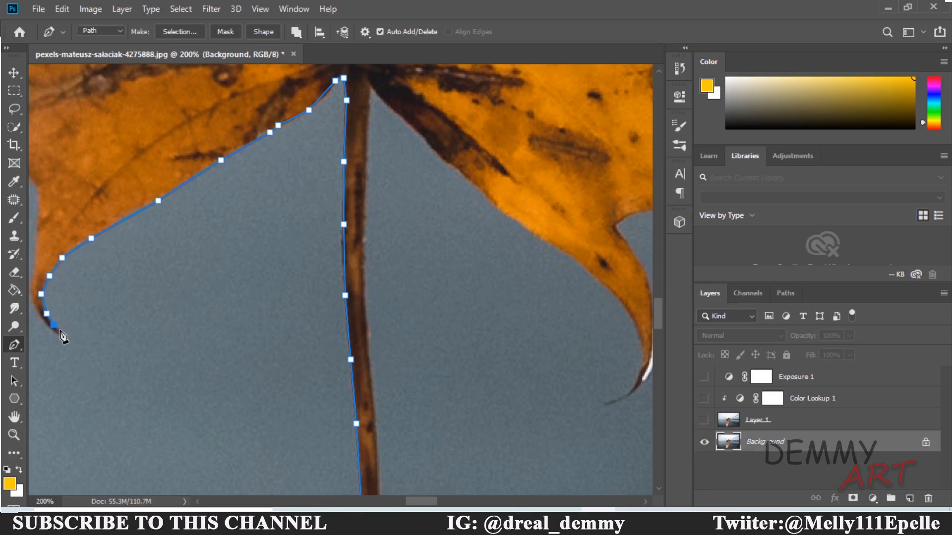
left_click(59, 330)
Continue the path around the curled tip of the lower-left lobe and up its left edge to the bend below the notch.
left_click(59, 339)
left_click(51, 331)
left_click(42, 318)
left_click(31, 300)
left_click(33, 278)
left_click(36, 256)
left_click_drag(203, 322, 327, 385)
left_click(230, 336)
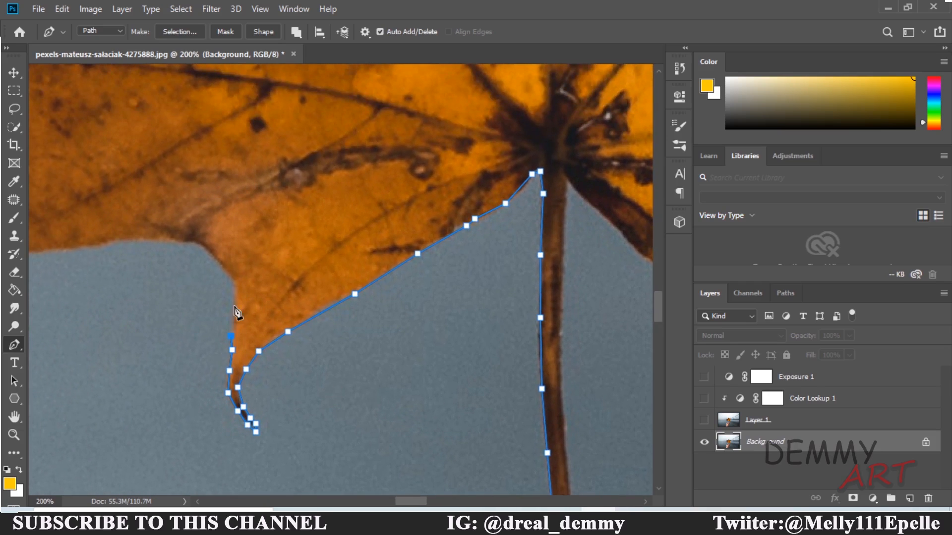
left_click(233, 301)
left_click(237, 285)
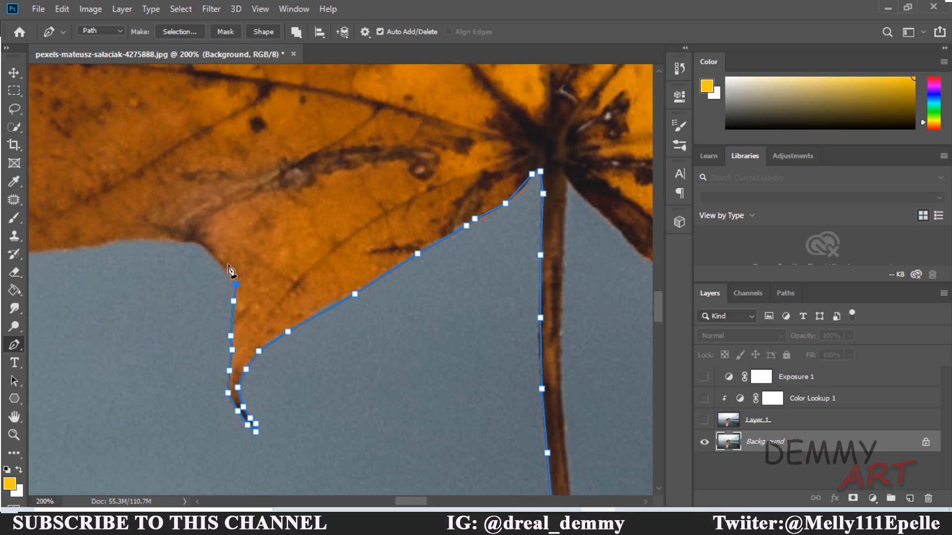
Trace the path leftward from the notch along the underside of the left lobe toward its small hooked point.
left_click(176, 241)
left_click(142, 242)
left_click(116, 241)
left_click(85, 248)
left_click(46, 251)
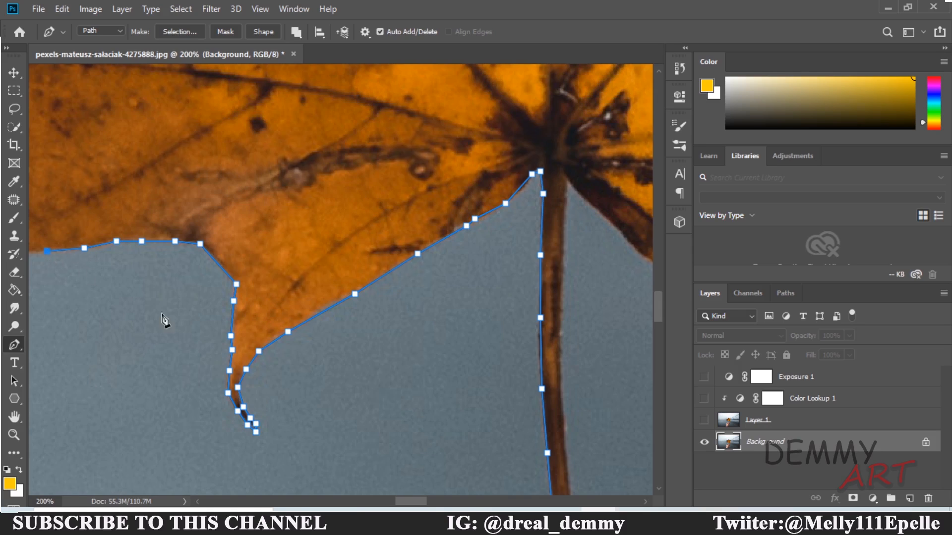
left_click_drag(349, 378, 562, 424)
left_click(234, 298)
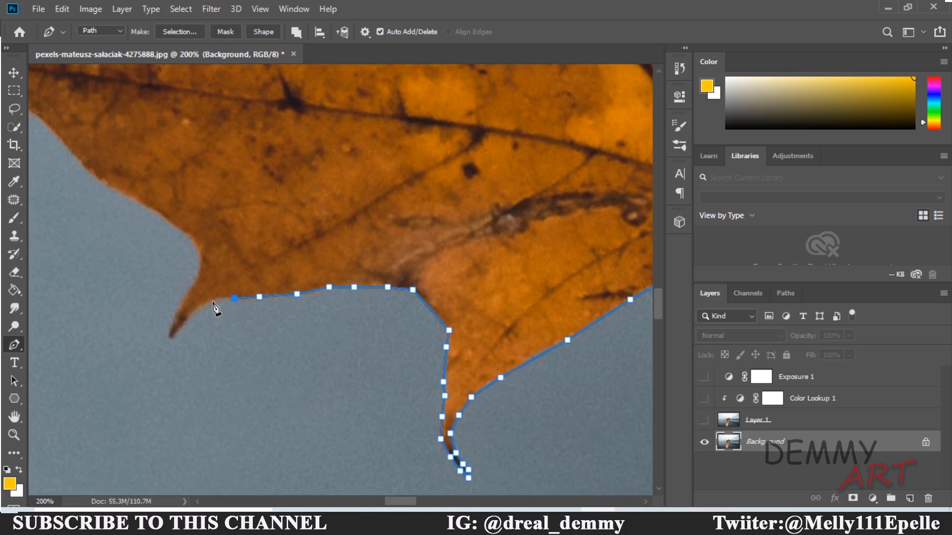
Trace the path around the small hooked point beneath the left lobe and up its outer curve.
left_click(210, 302)
left_click(195, 309)
left_click(182, 325)
left_click(174, 334)
left_click(168, 337)
left_click(171, 323)
left_click(187, 299)
left_click(199, 277)
left_click(202, 262)
left_click(199, 249)
mouse_move(179, 226)
left_mouse_down()
mouse_move(186, 234)
mouse_move(178, 219)
left_mouse_up()
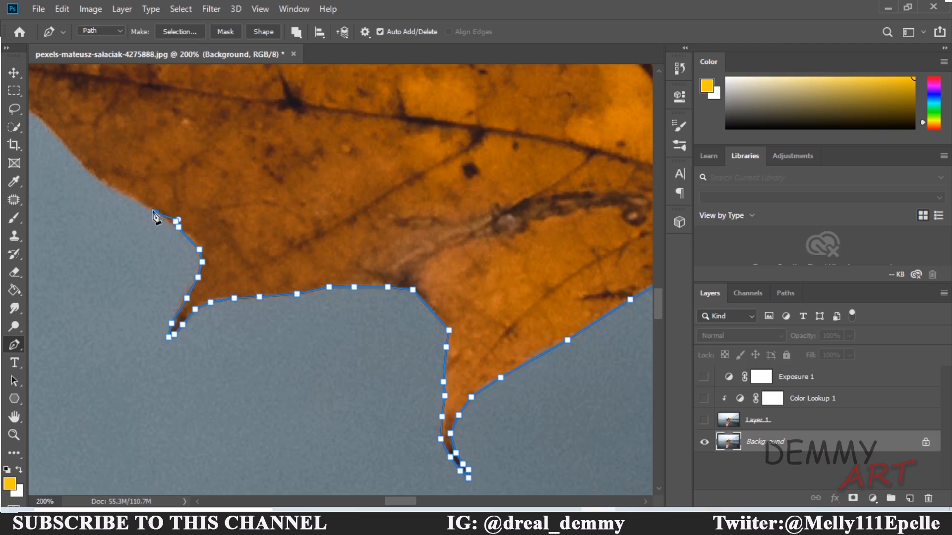
Continue the path along the lower edge of the left lobe to just short of its far-left tip.
left_click(154, 213)
left_click(142, 203)
left_click(103, 185)
left_click(79, 161)
left_click_drag(59, 166, 243, 359)
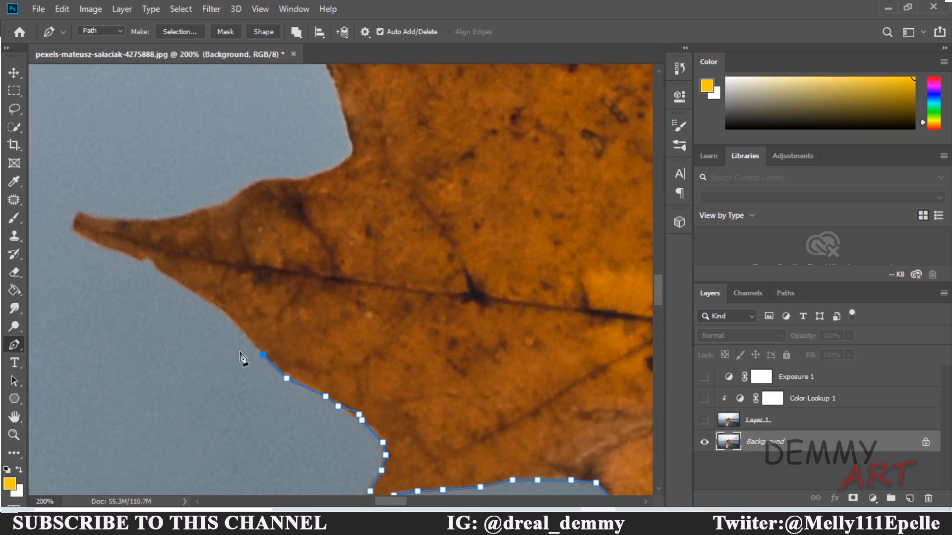
left_click(245, 335)
left_click(205, 301)
left_click(170, 278)
left_click(157, 269)
left_click(145, 259)
left_click(133, 257)
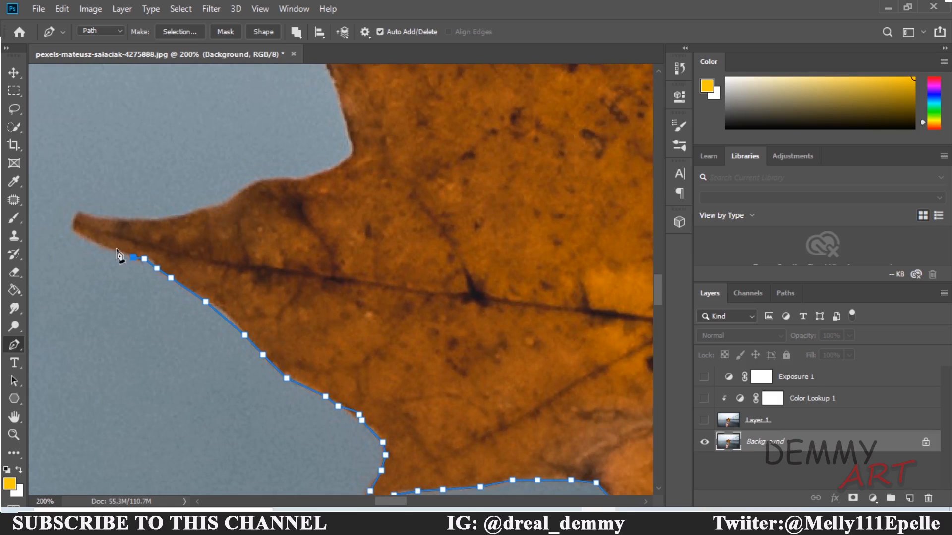
Trace the path around the blunt far-left tip of the leaf and onto the start of its upper edge.
left_click(116, 249)
left_click(98, 241)
left_click(78, 232)
left_click(71, 225)
left_click(77, 215)
left_click(94, 214)
left_click(129, 220)
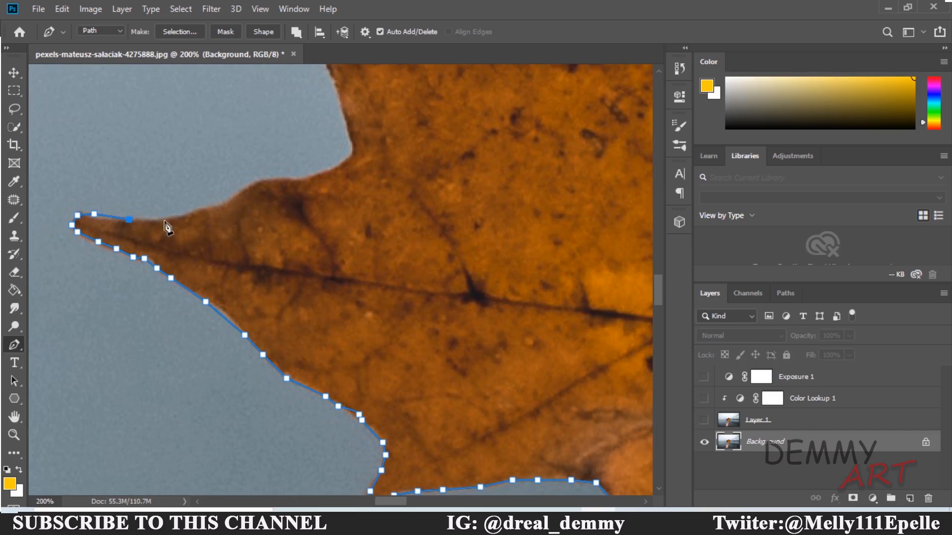
Continue the path along the upper edge of the left lobe to the notch where the next lobe begins.
left_click(163, 220)
left_click(187, 212)
left_click(220, 206)
left_click(249, 186)
left_click(271, 179)
left_click(293, 181)
left_click(325, 173)
left_click(340, 162)
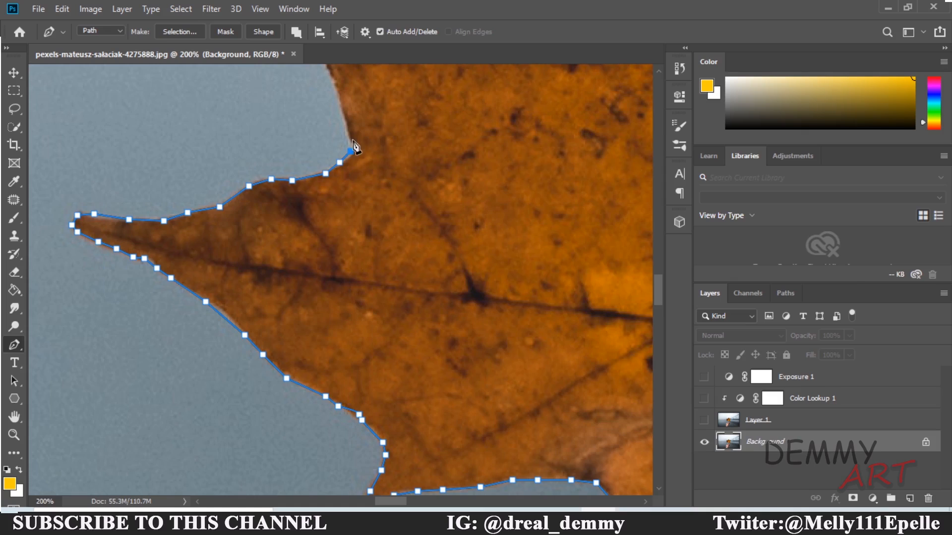
Trace the path from the notch up the outer edge of the upper-left lobe toward its first slender point.
scroll(452, 180, "up", 5)
left_click(372, 376)
left_click(357, 327)
left_click(339, 293)
left_click(318, 271)
left_click(301, 256)
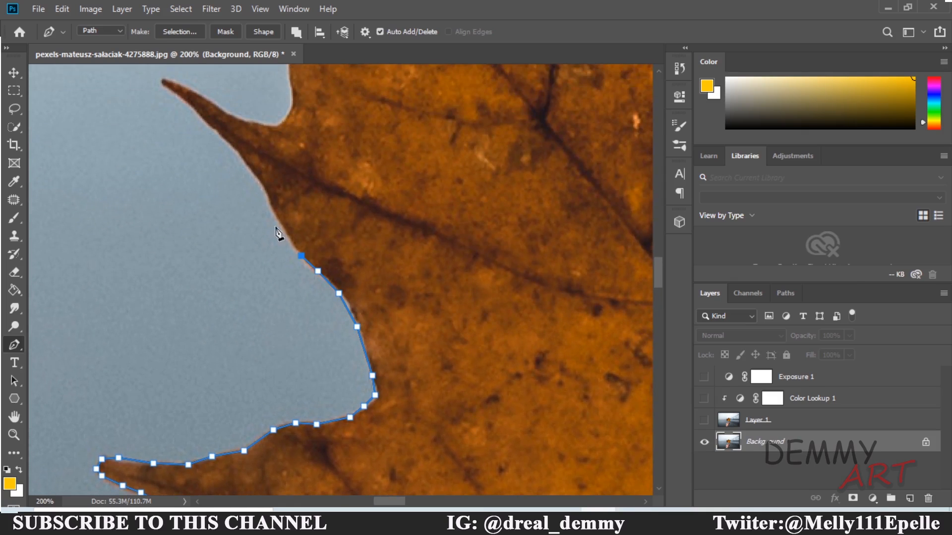
left_click(276, 218)
left_click(264, 188)
left_click(240, 160)
left_click(213, 127)
left_click(200, 115)
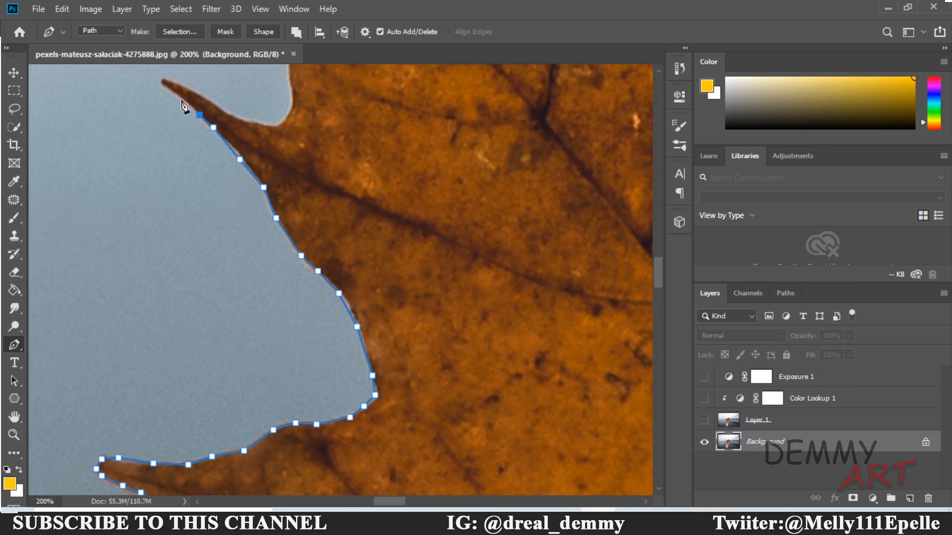
Trace the path around the slender point of the upper-left lobe and curve it through the rounded notch behind it.
left_click(182, 99)
left_click(169, 87)
left_click(164, 85)
left_click(167, 80)
left_click(184, 87)
left_click(220, 105)
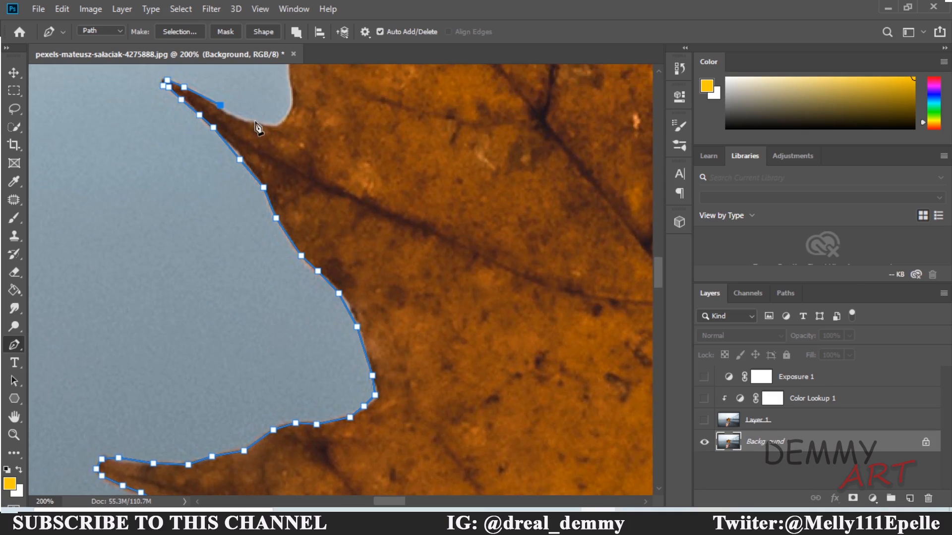
left_click(255, 122)
mouse_move(290, 88)
left_mouse_down()
mouse_move(289, 73)
mouse_move(282, 95)
left_mouse_up()
Continue the path from the rounded notch up the left edge to the tip of the small thin spike.
left_click(290, 150, "alt")
left_click(287, 120)
left_click(283, 80)
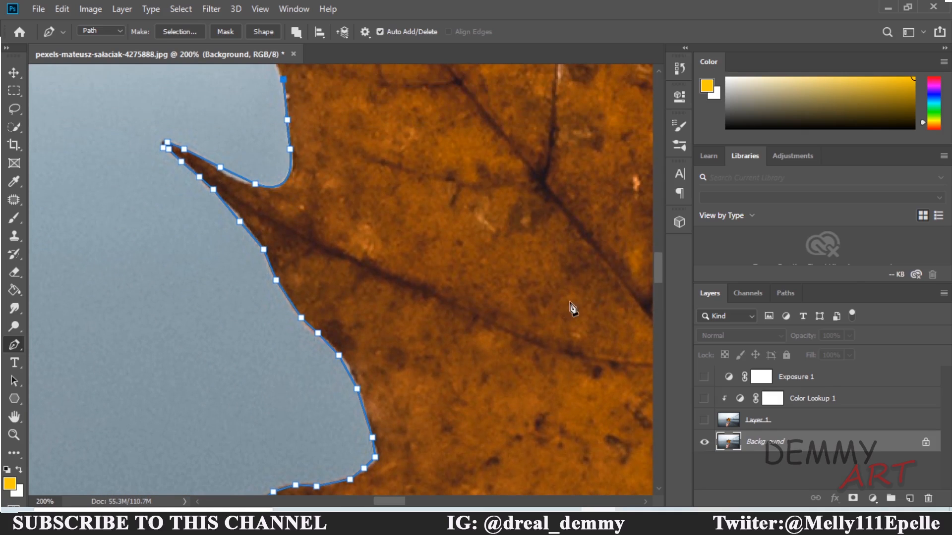
left_click_drag(397, 89, 424, 293)
left_click(273, 316)
left_click(263, 300)
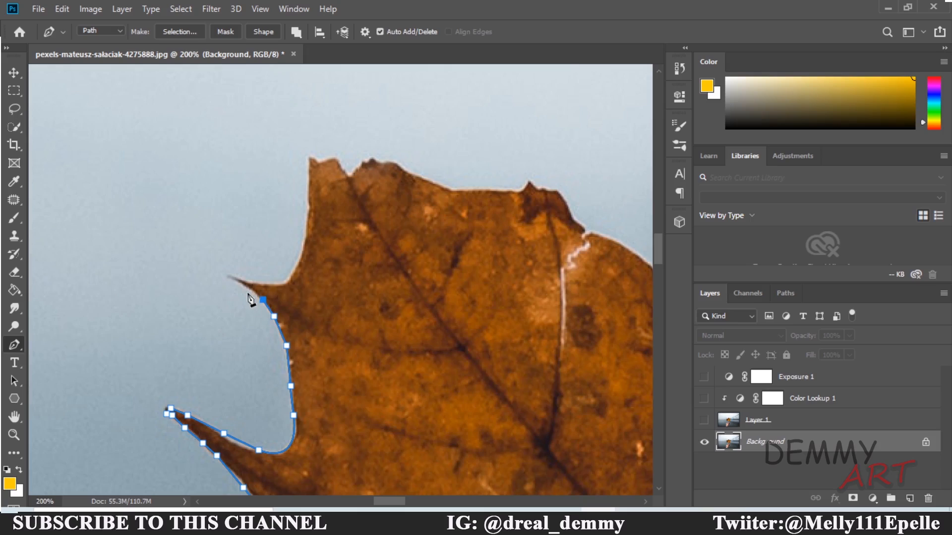
left_click(246, 288)
left_click(234, 277)
Trace the path back from the thin spike and up the left edge to the upper-left lobe's top corner.
left_click(245, 281)
left_click(262, 284)
left_click(284, 282)
left_click(299, 256)
left_click(308, 196)
left_click(311, 162)
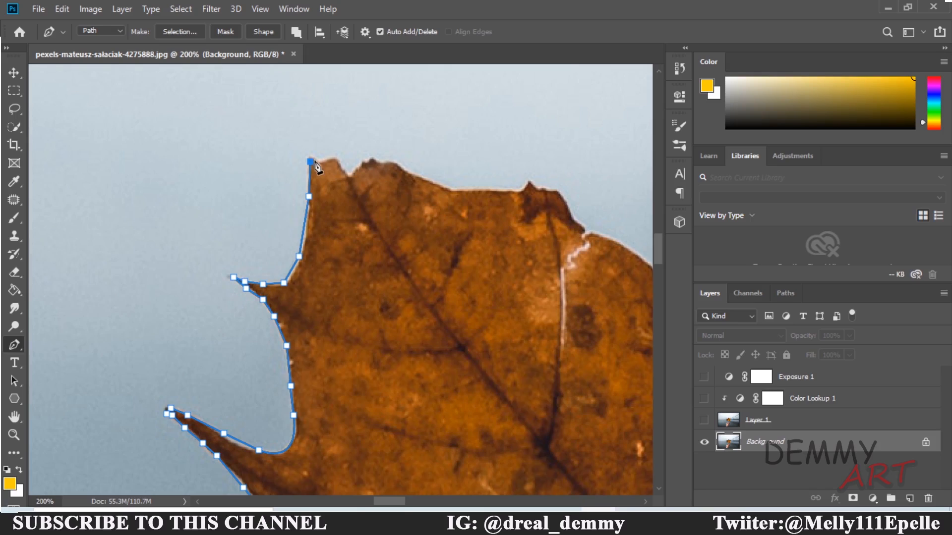
Trace the path along the ragged top edge of the upper-left lobe, past its V-shaped nick and dark bump.
left_click(320, 162)
left_click(335, 160)
left_click(346, 172)
left_click(364, 163)
left_click(371, 158)
left_click(377, 160)
left_click(391, 160)
left_click(409, 172)
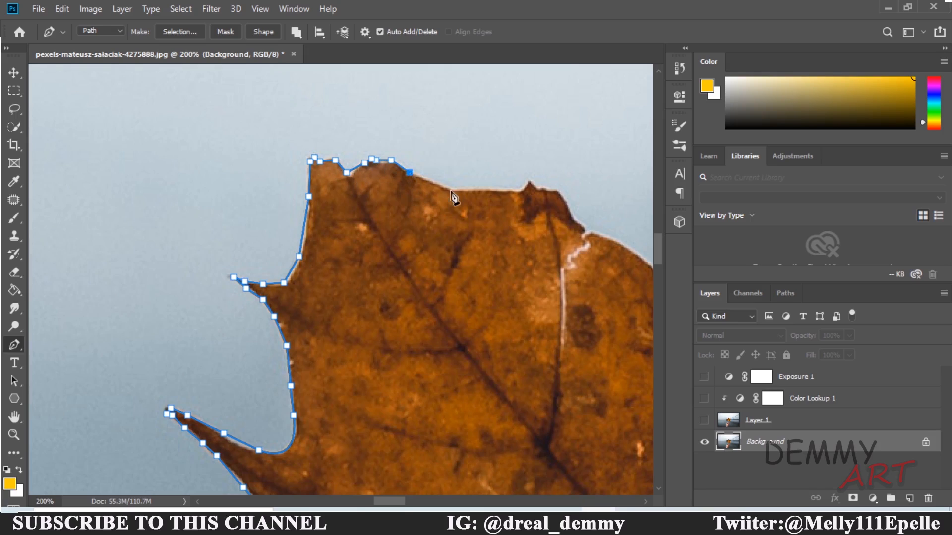
Continue the path along the flat top edge of the upper-left lobe, over its small peak and down past the corner.
left_click(449, 189)
left_click(521, 190)
left_click(527, 180)
left_click(536, 187)
left_click(552, 188)
left_click(565, 193)
left_click(564, 204)
left_click(580, 223)
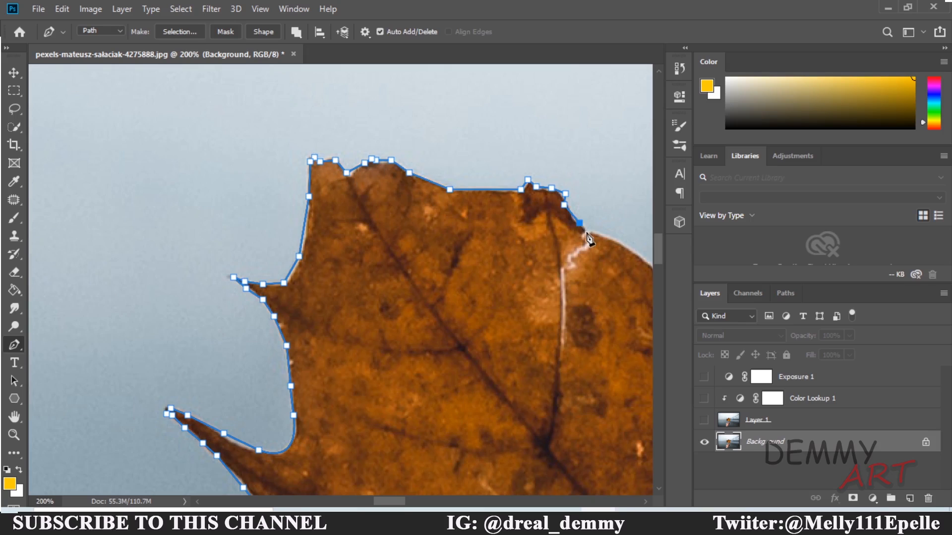
Trace the path down the right slope of the upper-left lobe and curve it around the deep notch beside the central lobe.
left_click(596, 233)
left_click_drag(601, 251, 358, 321)
left_click(371, 310)
left_click(389, 320)
left_click(414, 345)
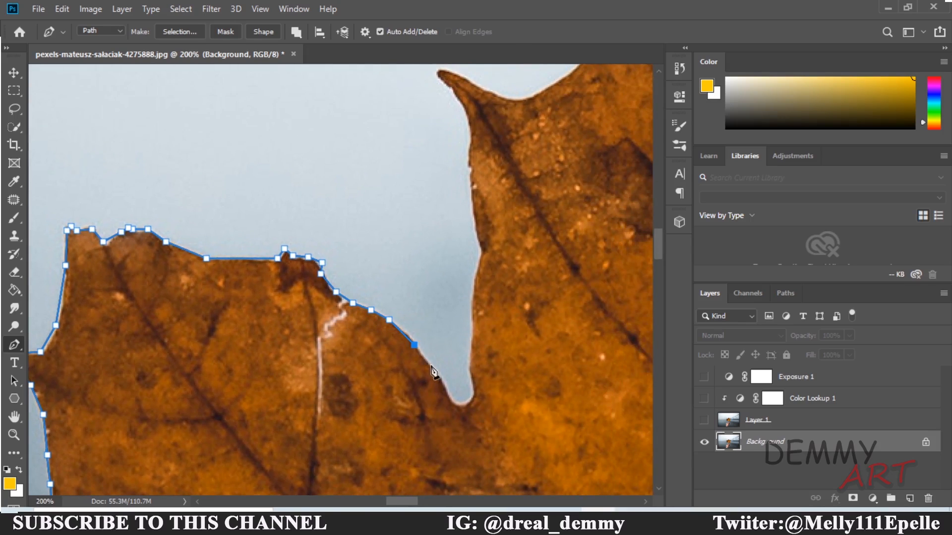
left_click(431, 366)
left_click(443, 382)
left_click_drag(471, 381, 466, 329)
Continue the path from the deep notch up the left edge of the central lobe to its outward bend.
left_click(470, 365)
left_click(470, 349)
left_click(473, 331)
left_click(471, 301)
left_click(478, 268)
left_click(481, 252)
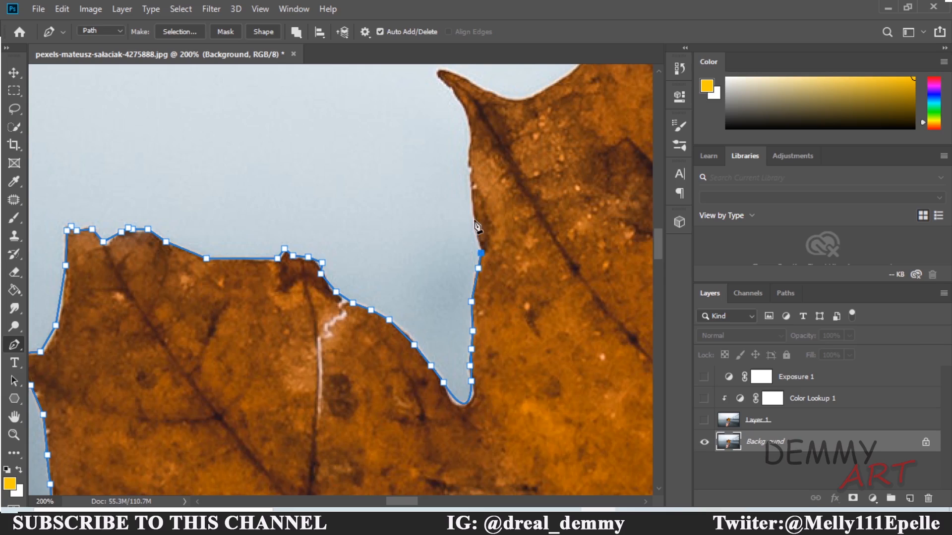
Trace the path from the bend up the central lobe's left edge to the tip of its left point.
left_click(474, 219)
left_click(469, 172)
left_click(469, 141)
left_click(466, 117)
left_click(453, 92)
left_click_drag(492, 209, 432, 340)
left_click(382, 207)
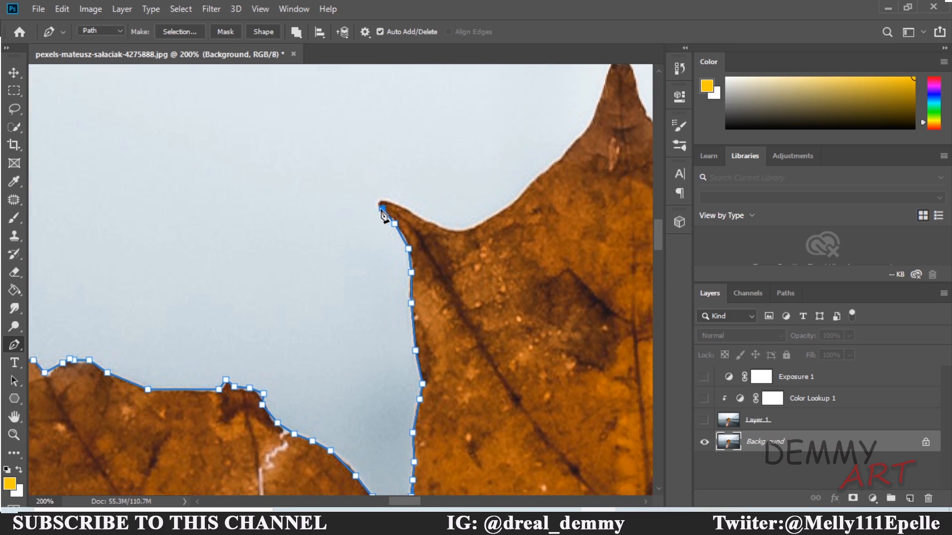
Trace the path over the central lobe's left point, through the dip and up the slope toward the top peak.
left_click(382, 198)
left_click(405, 208)
left_click(441, 226)
left_click(461, 231)
left_click(478, 221)
left_click(499, 208)
left_click(525, 191)
left_click(545, 169)
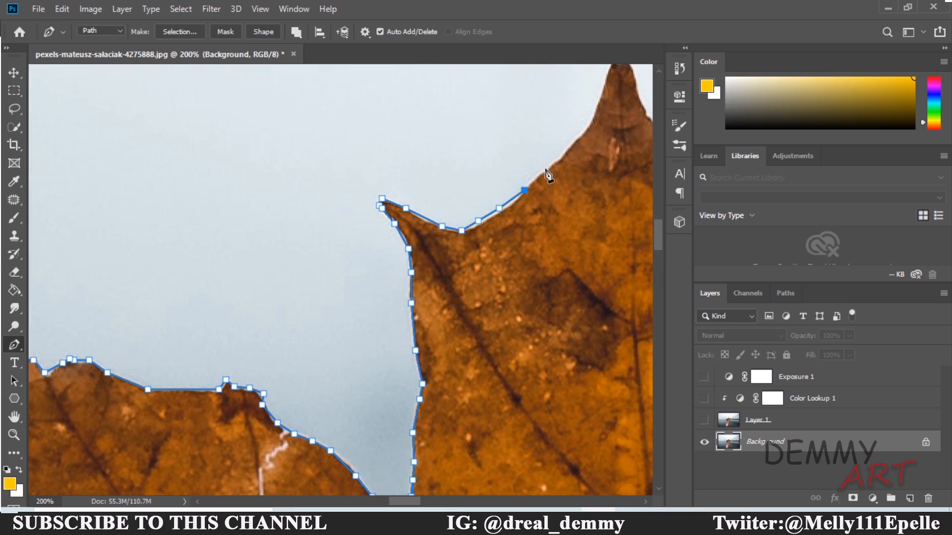
Continue the path up the left side of the central lobe's top peak and across its blunt tip.
left_click_drag(545, 169, 450, 259)
left_click(468, 239)
left_click(485, 225)
left_click(505, 192)
left_click(517, 151)
left_click(533, 149)
Trace the path down the right side of the central lobe's top peak.
left_click(541, 178)
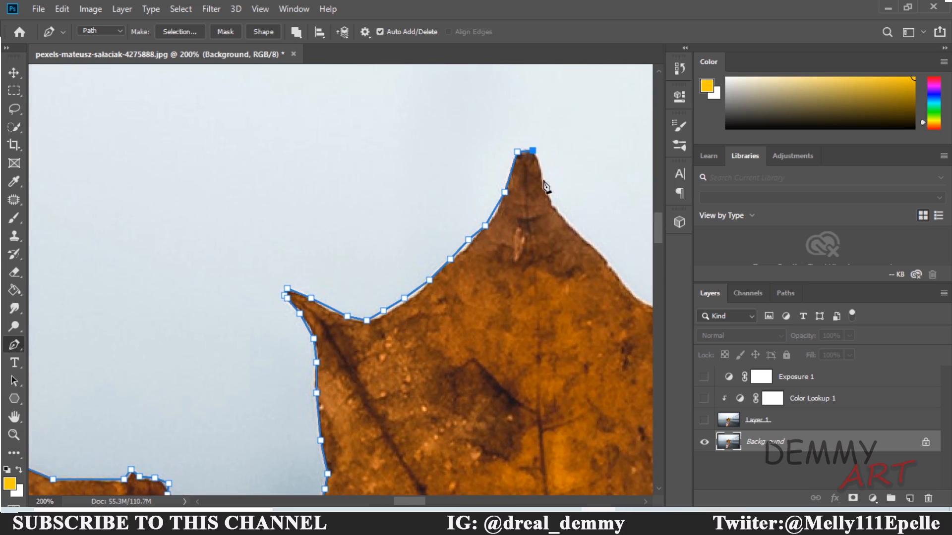
left_click(553, 200)
left_click(563, 220)
left_click(580, 235)
left_click(606, 262)
left_click_drag(611, 284, 446, 294)
left_click(462, 299)
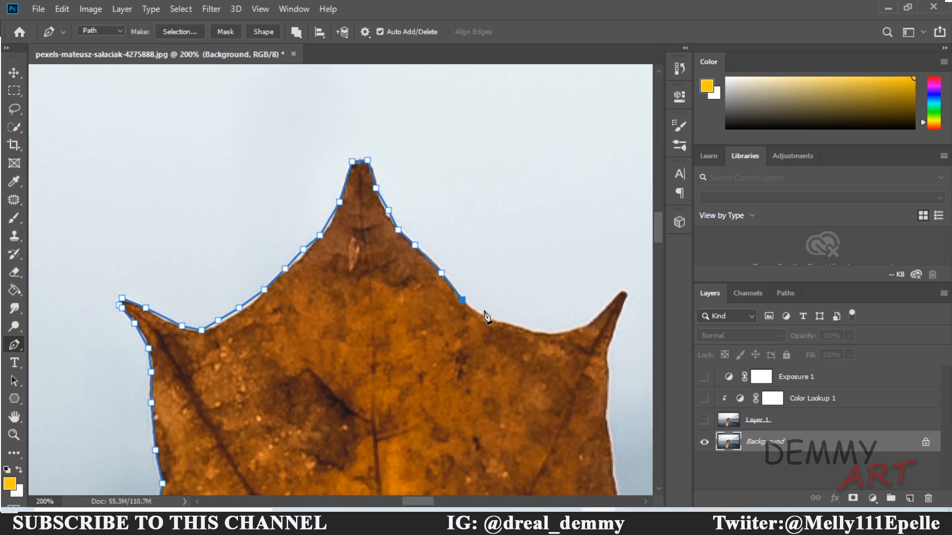
Continue the path through the dip right of the peak and up to the tip of the central lobe's right point.
left_click(494, 321)
left_click(507, 323)
left_click(530, 332)
left_click(566, 332)
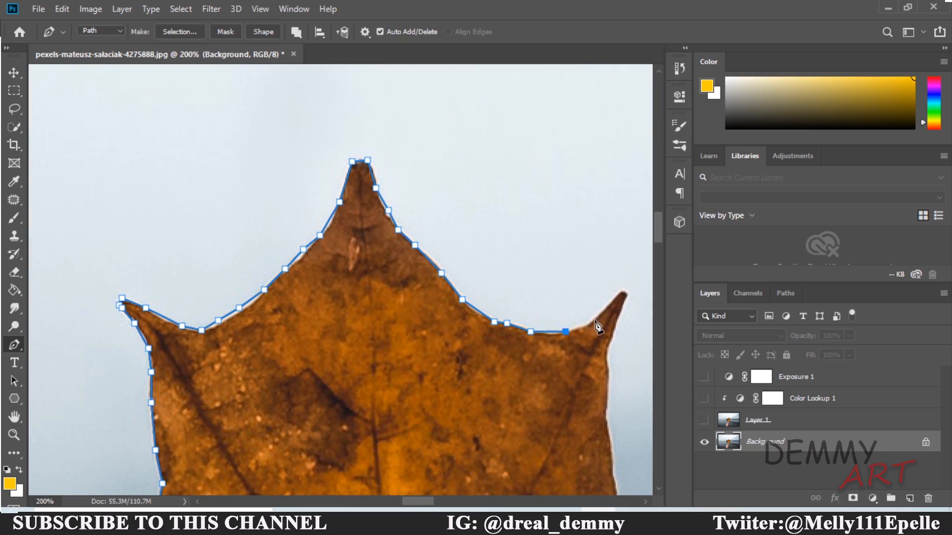
left_click(595, 320)
left_click(606, 304)
left_click(621, 291)
Trace the path around the tip of the central lobe's right point and down its underside.
left_click(626, 295)
left_click(616, 320)
left_click_drag(582, 347, 284, 220)
left_click(309, 228)
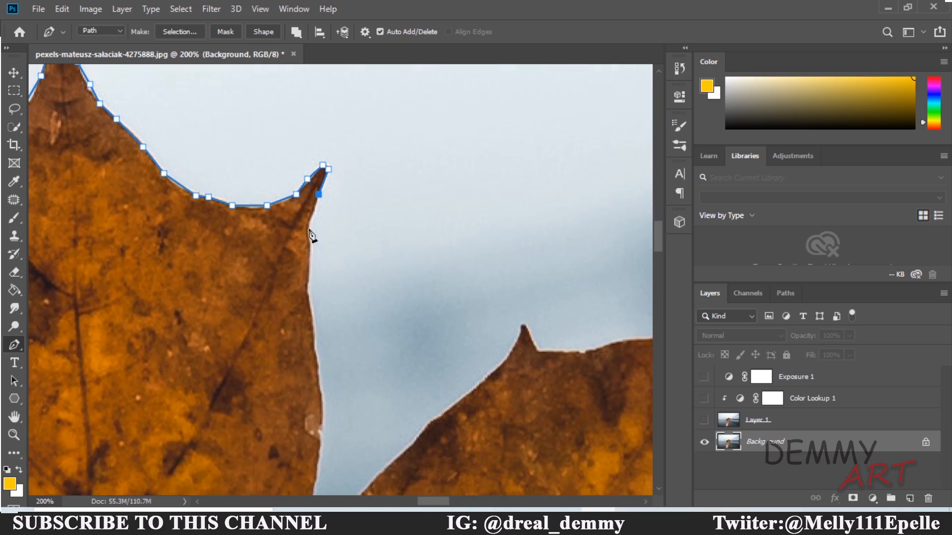
Continue the path down the right side of the central lobe toward the notch beside the upper-right lobe.
left_click(309, 246)
left_click(311, 270)
left_click(309, 288)
left_click(311, 308)
left_click(315, 341)
left_click(319, 373)
left_click(321, 400)
left_click(322, 423)
left_click(320, 446)
Bring the path into the notch between the central and upper-right lobes and curve it around the rounded bottom.
left_click_drag(325, 481, 338, 285)
left_click(332, 276)
left_click(326, 304)
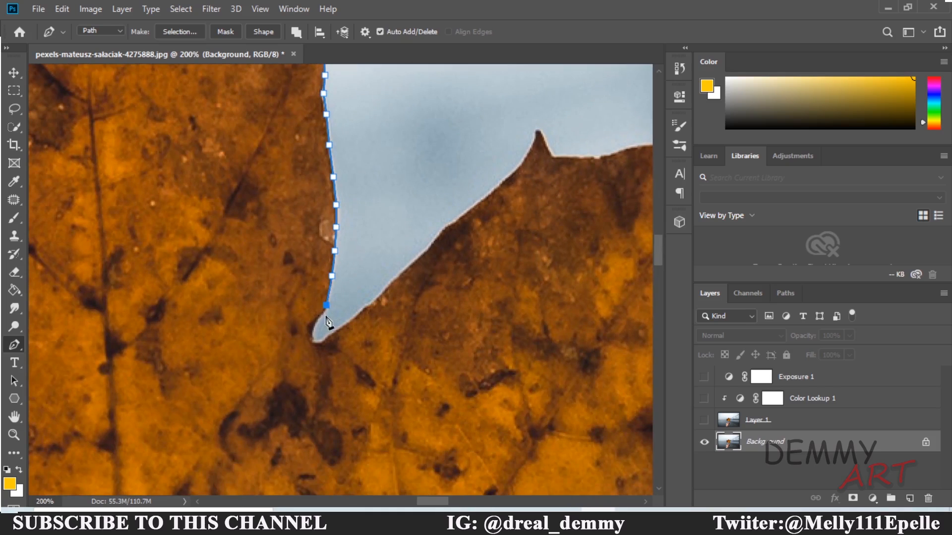
left_click(320, 315)
left_click_drag(336, 330, 360, 315)
Trace the path up the left edge of the upper-right lobe to the tip of its small spike.
left_click(383, 288)
left_click(410, 267)
left_click(440, 236)
left_click(468, 208)
left_click(508, 177)
left_click(524, 157)
left_click(537, 131)
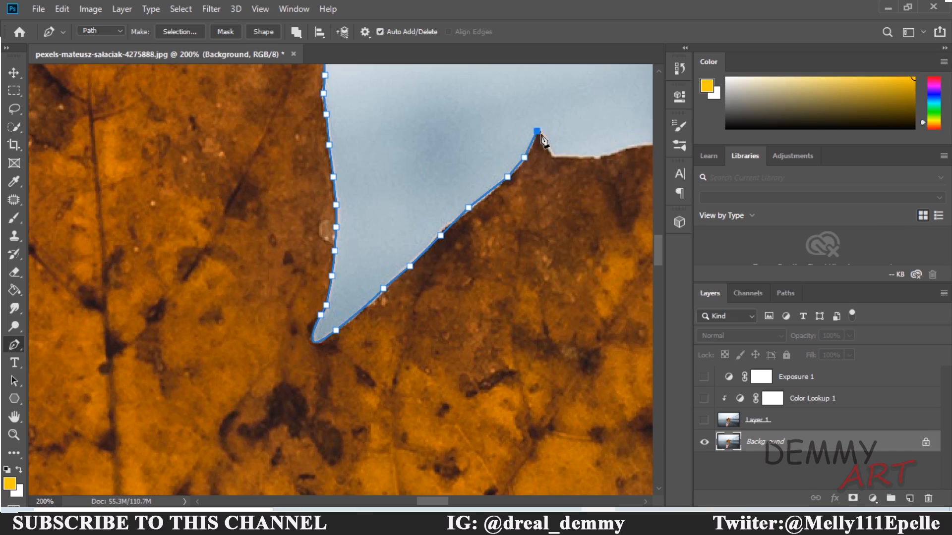
Continue the path past the small spike and along the upper-right lobe's top edge to its pointed tip.
left_click(555, 156)
left_click(595, 157)
left_click(623, 151)
left_click_drag(625, 163, 466, 209)
left_click(504, 187)
left_click(544, 180)
left_click(558, 180)
left_click(575, 162)
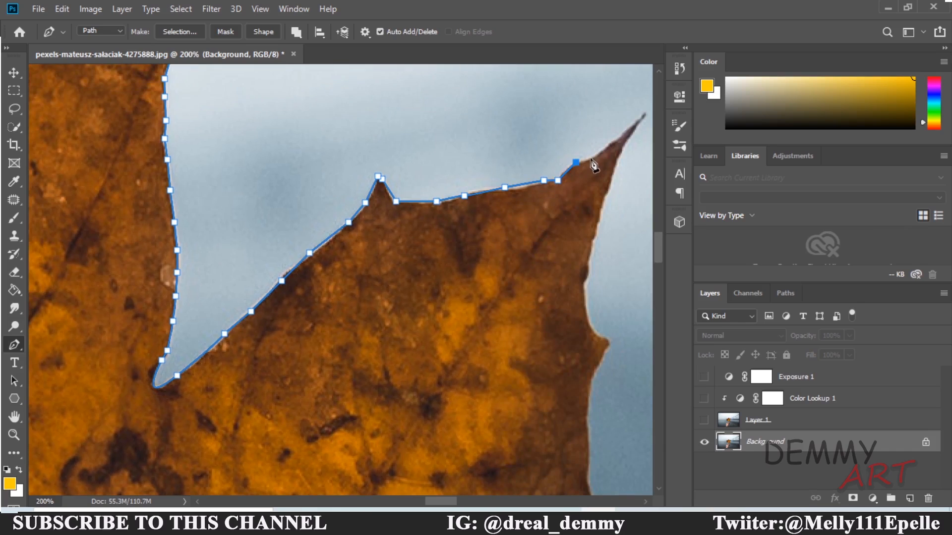
left_click(592, 158)
left_click(614, 140)
left_click(634, 122)
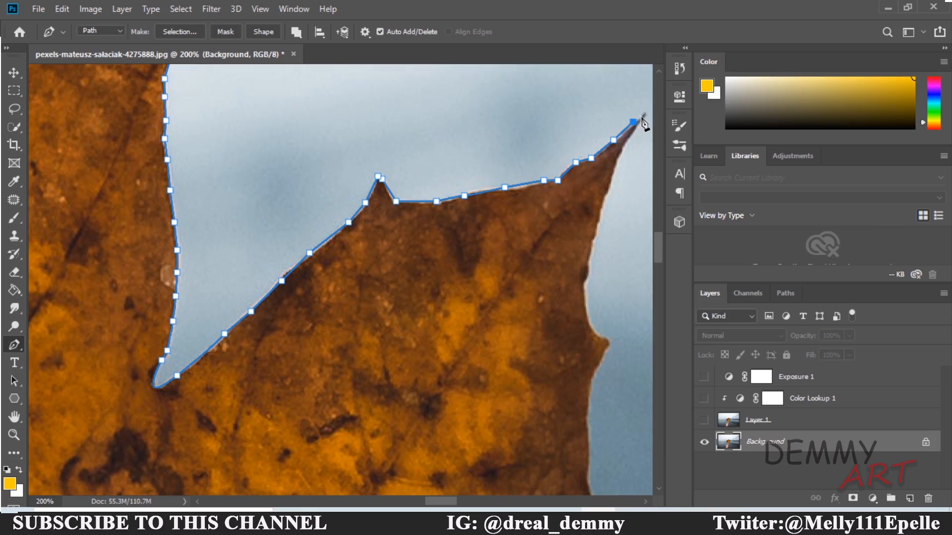
Trace the path down the right side of the upper-right lobe's pointed tip toward the small bump.
left_click(620, 154)
left_click(608, 184)
left_click(596, 225)
left_click(589, 256)
left_click(582, 285)
left_click(586, 310)
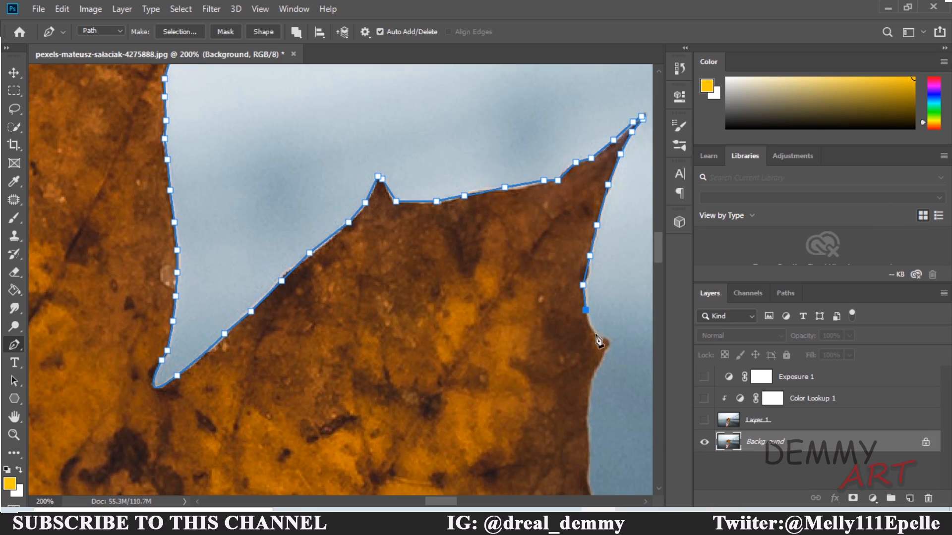
Continue the path around the small bump, down the lobe's right edge and out along its thin curled point.
left_click_drag(610, 347, 516, 224)
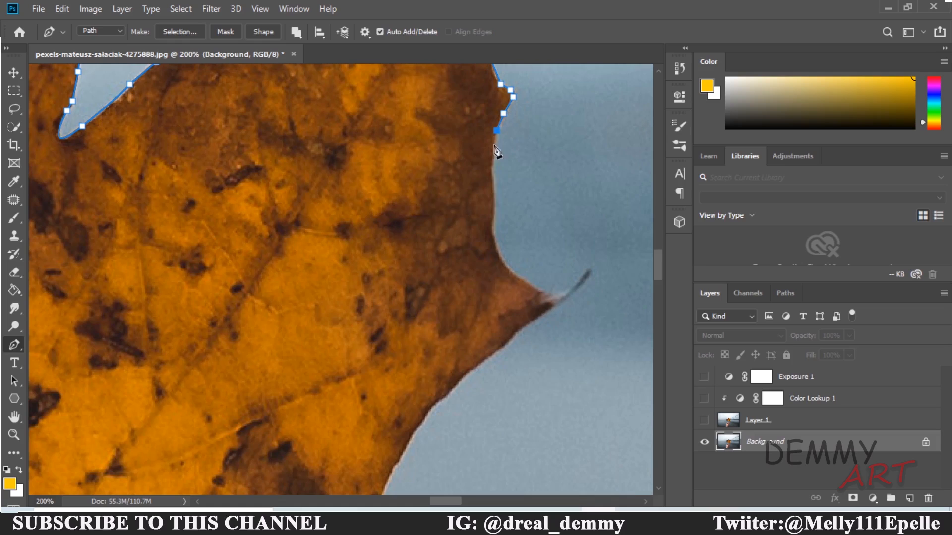
left_click(494, 210)
left_click(493, 242)
left_click(502, 262)
left_click(519, 279)
left_click(536, 287)
left_click(553, 295)
left_click(569, 287)
left_click(577, 279)
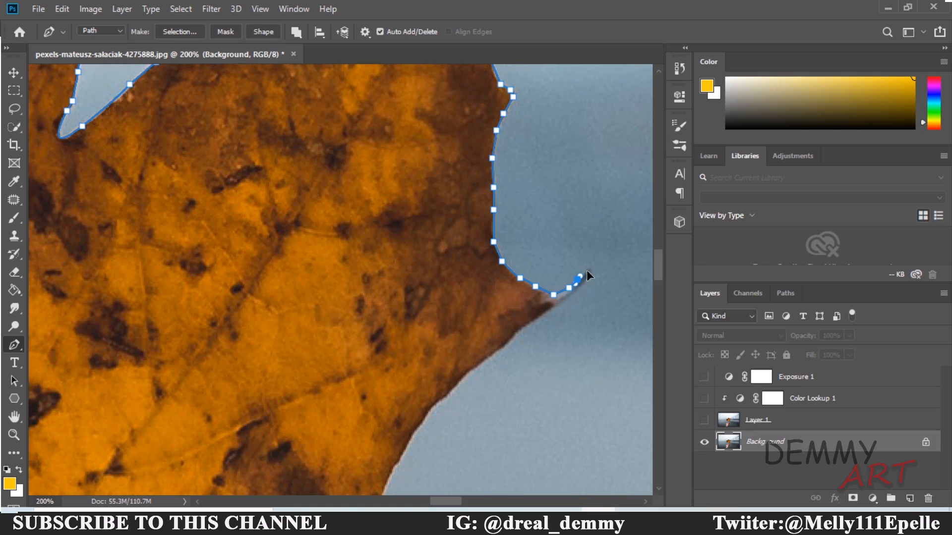
Trace the path back under the thin curled point and down the lobe's lower edge toward the next notch.
left_click(563, 301)
left_click(543, 316)
left_click(520, 331)
left_click_drag(531, 351, 596, 219)
left_click(559, 222)
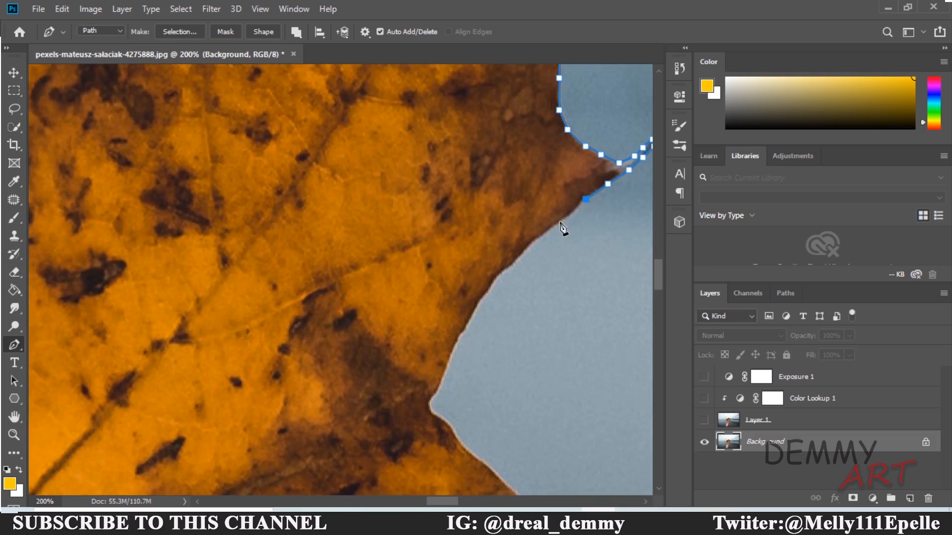
left_click(529, 242)
left_click(507, 270)
left_click(484, 294)
left_click_drag(491, 316, 522, 199)
left_click(499, 210)
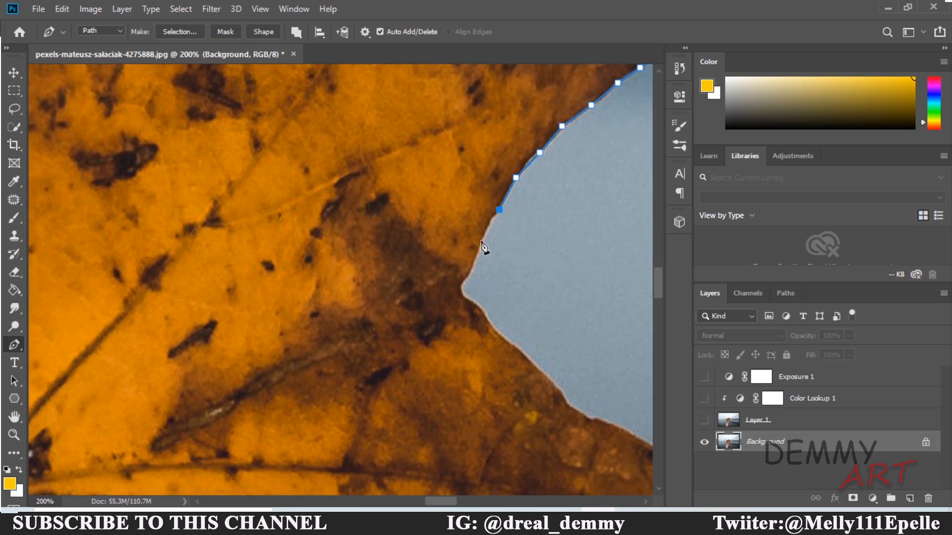
Curve the path around the notch between the upper-right and lower-right lobes.
left_click(481, 241)
left_click(473, 265)
left_click(475, 301)
left_click(483, 305)
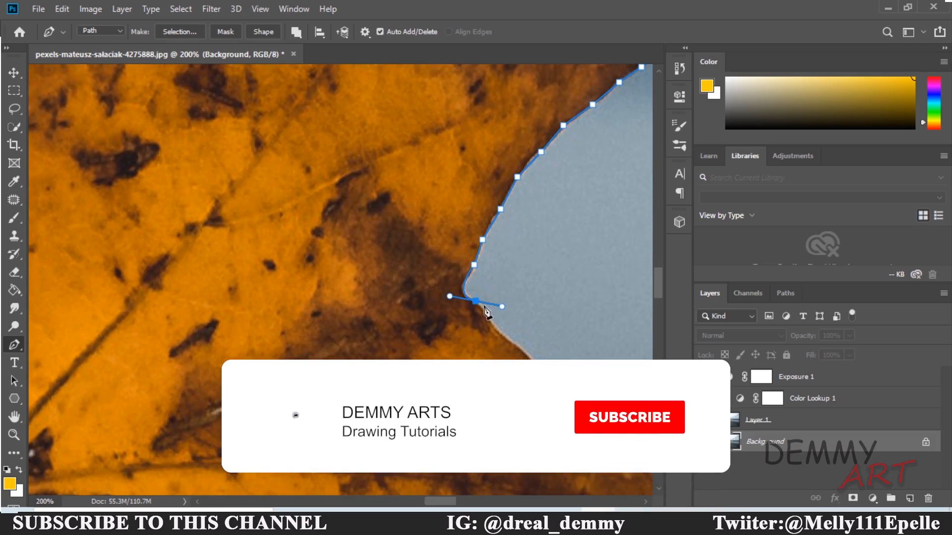
Trace the path from the notch along the first stretch of the lower-right lobe's upper edge.
left_click(487, 313)
left_click(498, 328)
left_click(519, 348)
left_click(545, 373)
left_click(569, 401)
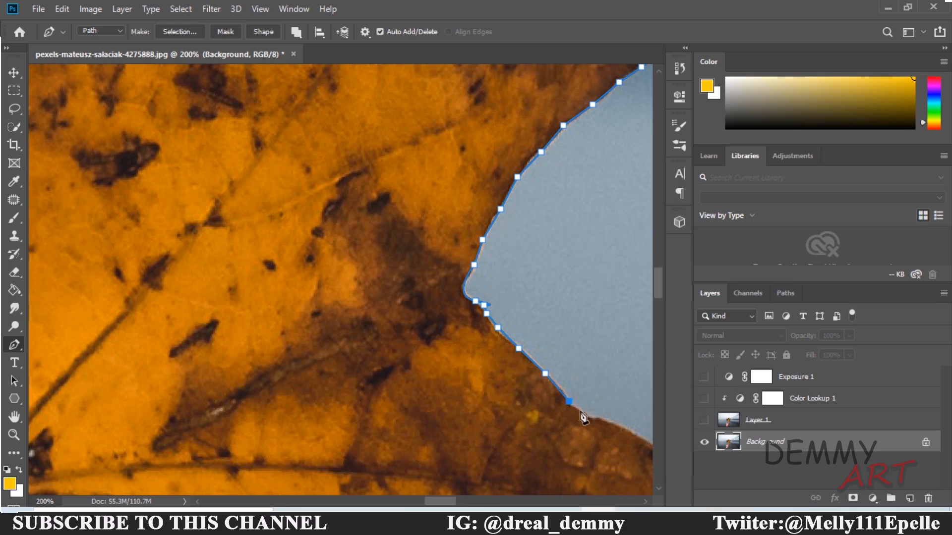
left_click(580, 411)
left_click(591, 418)
Continue the path along the rest of the lower-right lobe's upper edge to its outer tip.
left_click_drag(556, 395, 342, 173)
left_click(399, 203)
left_click(423, 216)
left_click(440, 227)
left_click(470, 240)
left_click(496, 251)
left_click(519, 263)
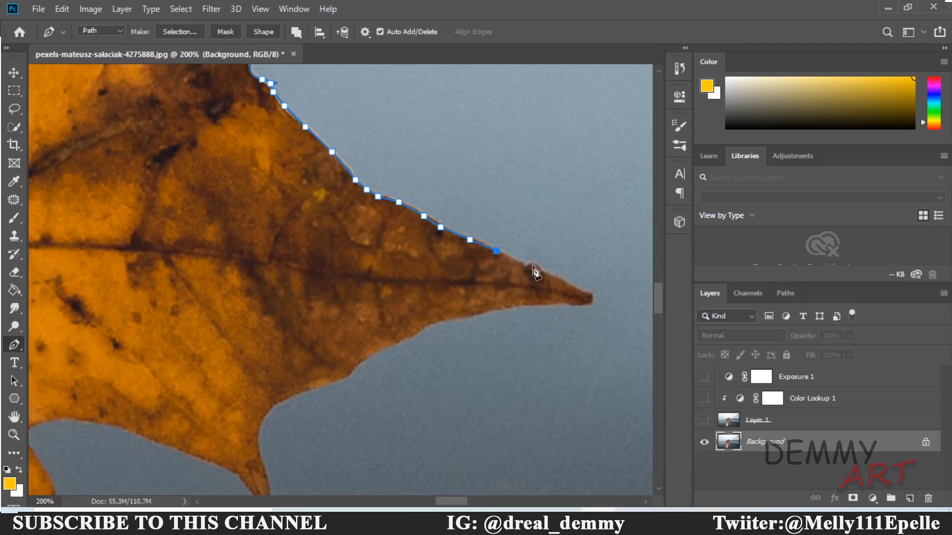
left_click(551, 276)
left_click(576, 286)
left_click(587, 294)
Trace the path around the lower-right lobe's outer tip and back along its underside.
left_click(562, 305)
left_click(519, 307)
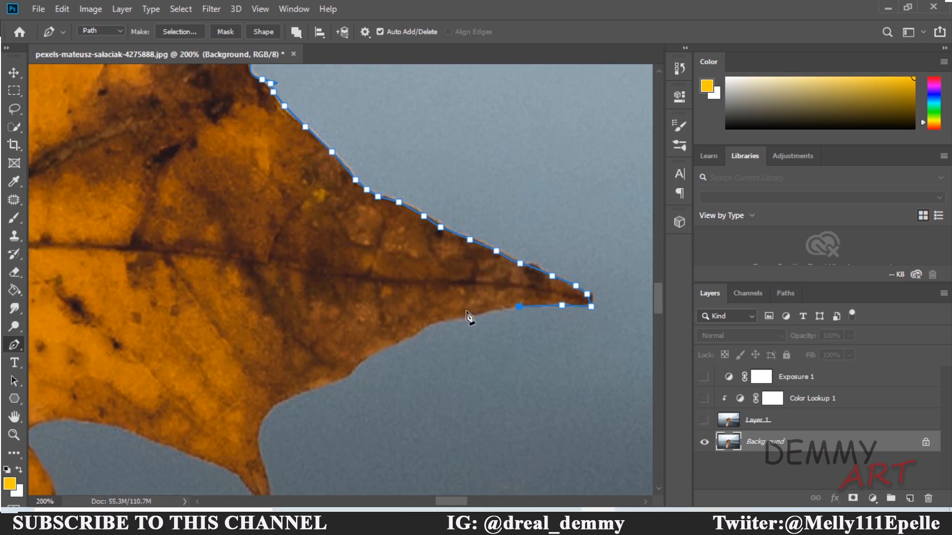
left_click(471, 317)
left_click(437, 323)
left_click(409, 339)
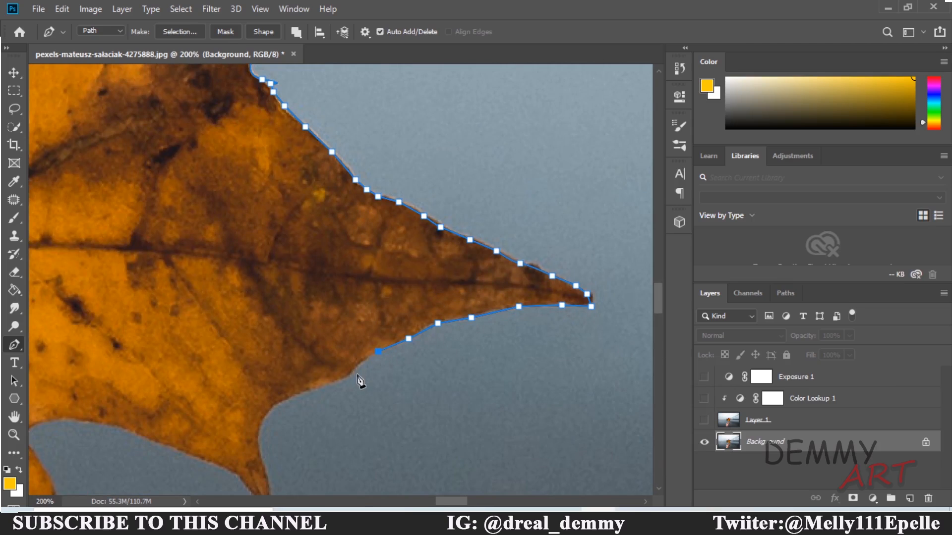
Continue the path around the inward corner and down to the tip of the small downward point.
left_click(312, 392)
left_click(295, 398)
left_click(274, 409)
left_click(261, 425)
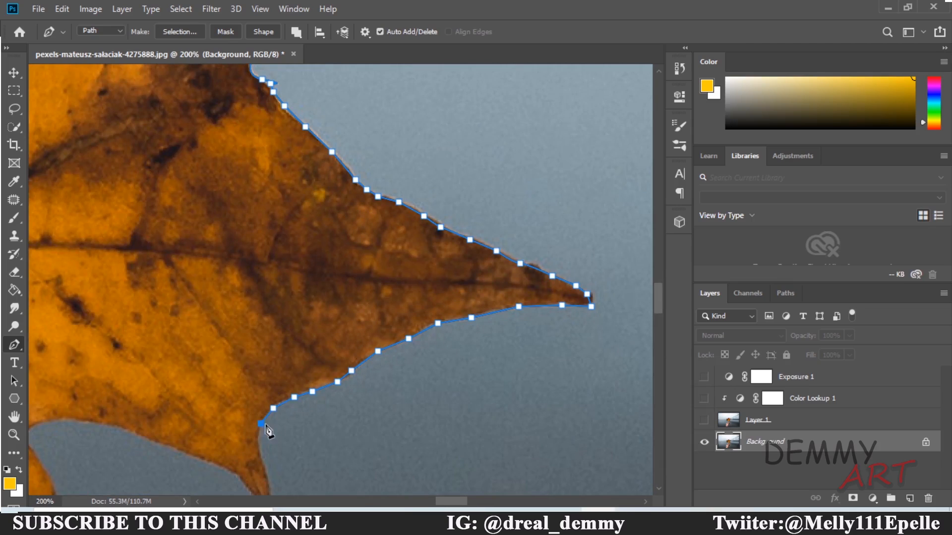
left_click_drag(282, 415, 421, 283)
left_click(404, 342)
left_click(408, 359)
left_click(411, 377)
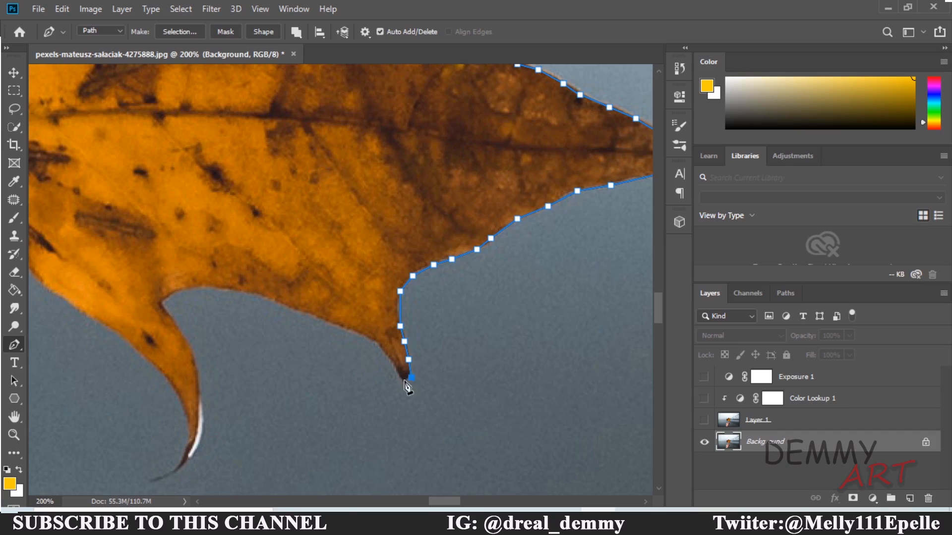
Trace the path across the small downward point's tip and along the bottom edge to the curled tail's inner corner.
left_click(402, 380)
left_click(388, 357)
left_click(375, 342)
left_click(350, 333)
left_click(321, 318)
left_click(218, 289)
left_click(194, 287)
left_click(173, 294)
left_click(160, 300)
Trace the path down the right side of the curled tail to its thin end.
left_click(167, 312)
left_click(178, 332)
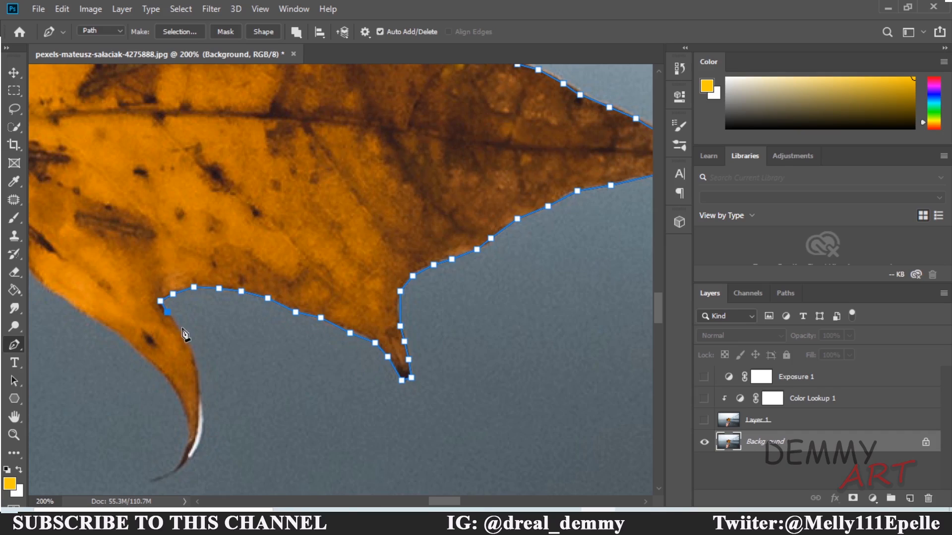
left_click(186, 344)
left_click(193, 369)
left_click(198, 386)
left_click(199, 414)
left_click(202, 426)
left_click(195, 441)
left_click(182, 465)
left_click(165, 476)
left_click(151, 480)
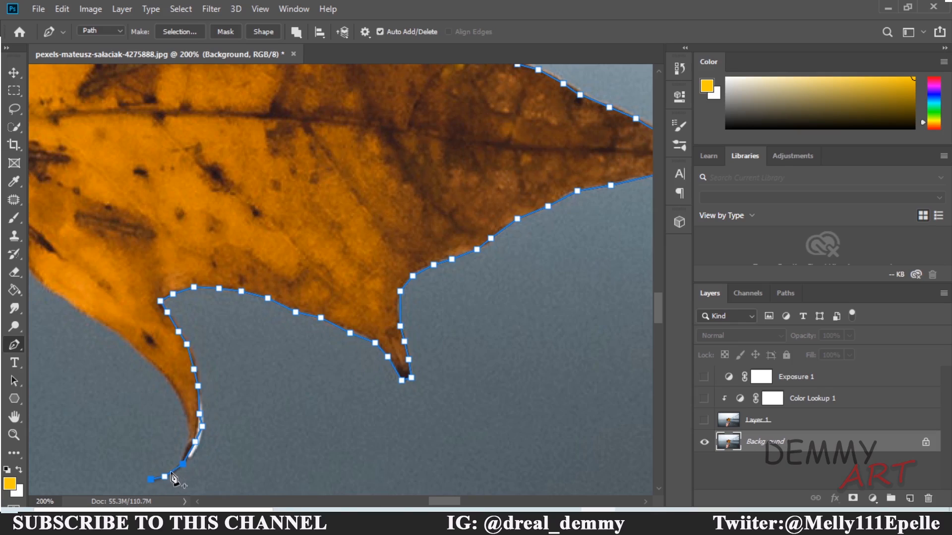
Bring the path back up the left side of the curled tail onto the leaf's bottom edge.
left_click(171, 472)
left_click(184, 450)
left_click(158, 478)
left_click(154, 366)
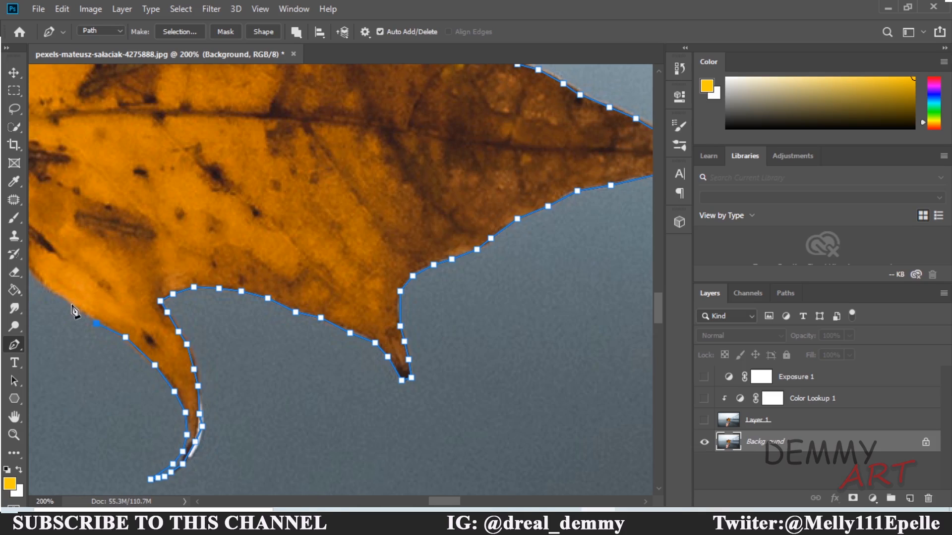
left_click(72, 306)
left_click(50, 292)
Continue the path along the leaf's bottom edge up to where it meets the stem.
left_click_drag(48, 292, 488, 310)
left_click(461, 279)
left_click(423, 249)
left_click(396, 222)
left_click(382, 205)
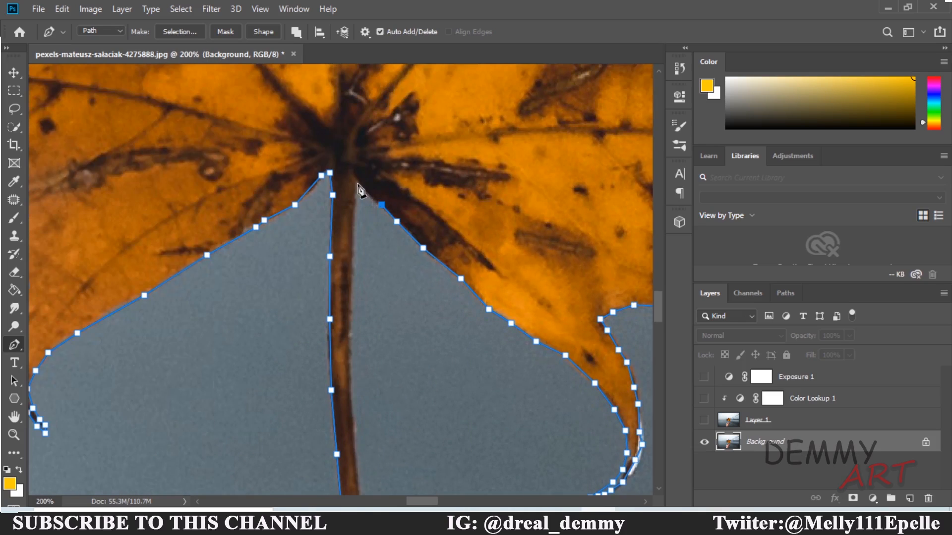
left_click(357, 182)
Trace the path down the right edge of the upper part of the stem.
left_click(355, 194)
left_click(353, 230)
left_click(350, 282)
left_click(350, 325)
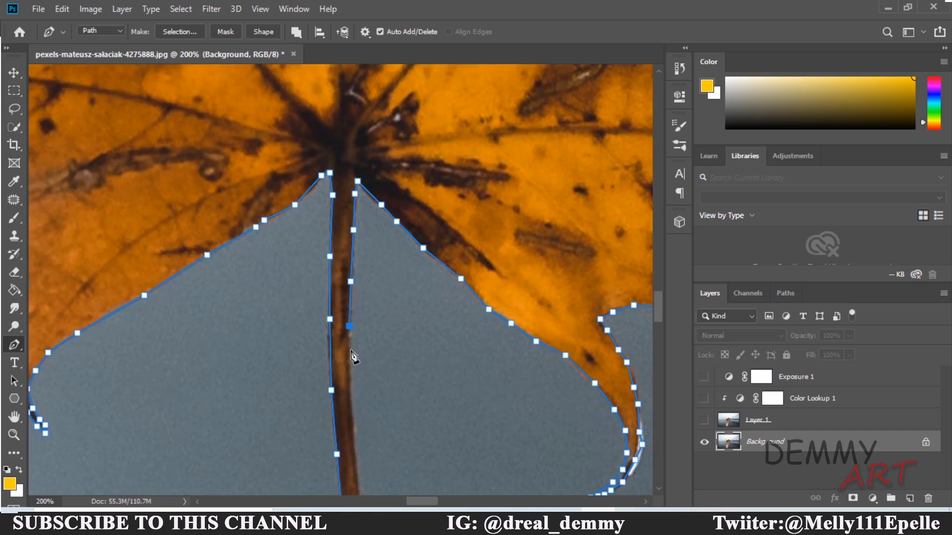
left_click_drag(376, 403, 364, 256)
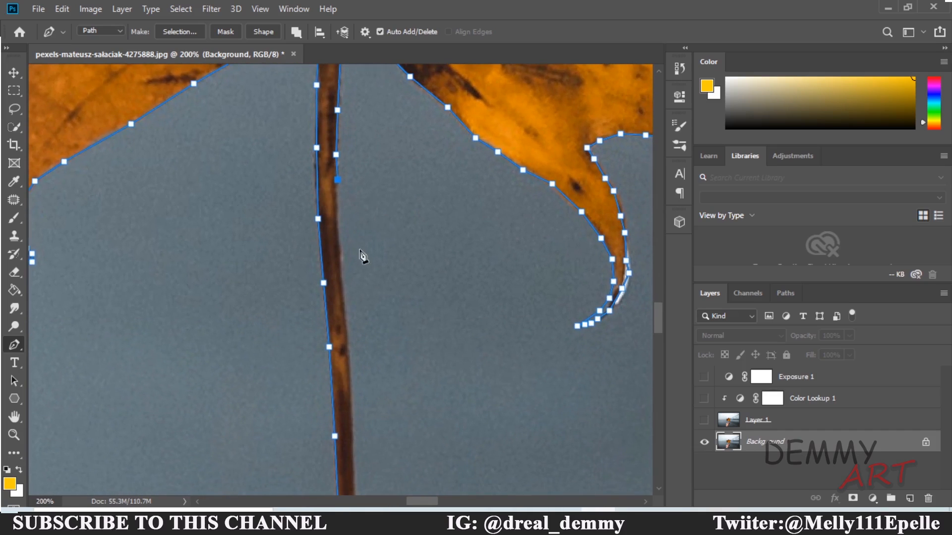
Finish tracing the right edge of the stem down to its base between the fingers.
left_click(338, 240)
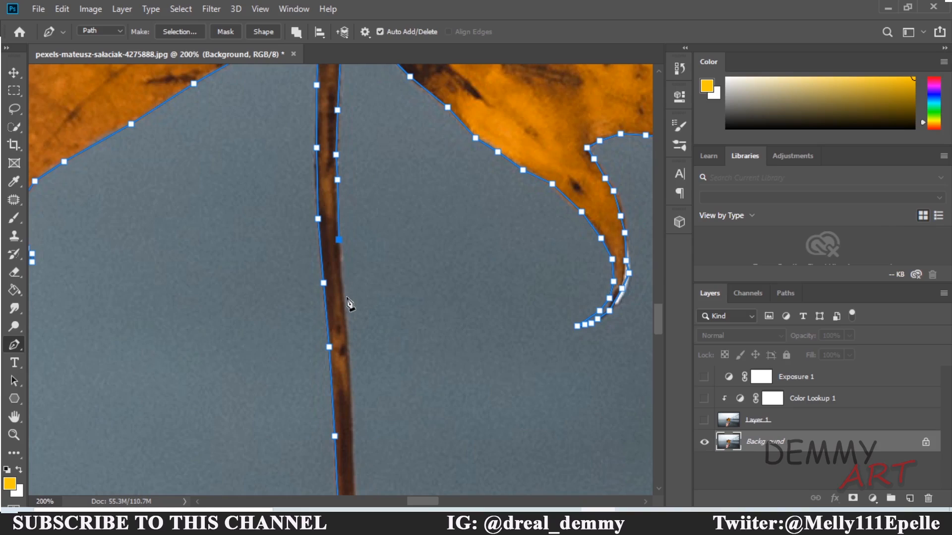
left_click(343, 291)
left_click(347, 350)
left_click(350, 392)
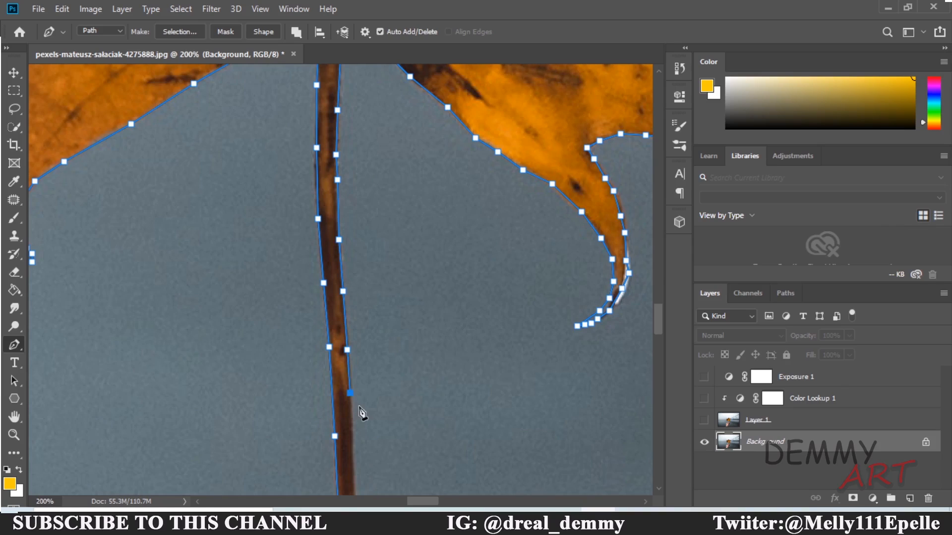
scroll(361, 382, "down", 5)
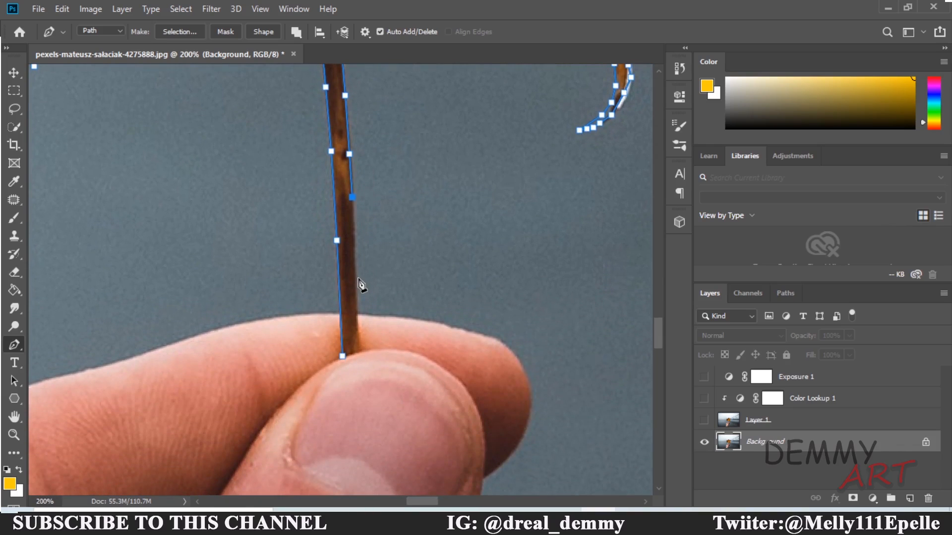
left_click(358, 278)
key("ctrl+minus")
key("ctrl+minus")
key("ctrl+minus")
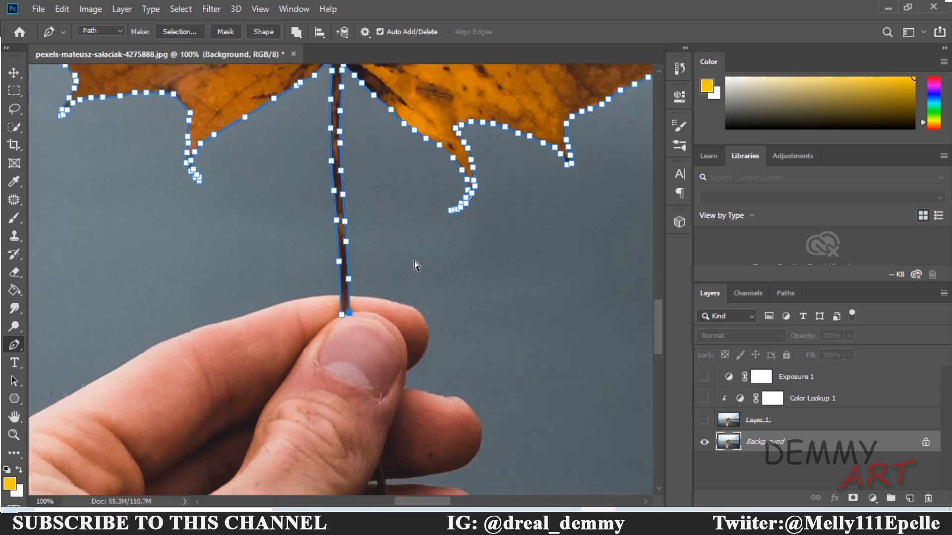
key("ctrl+minus")
key("ctrl+minus")
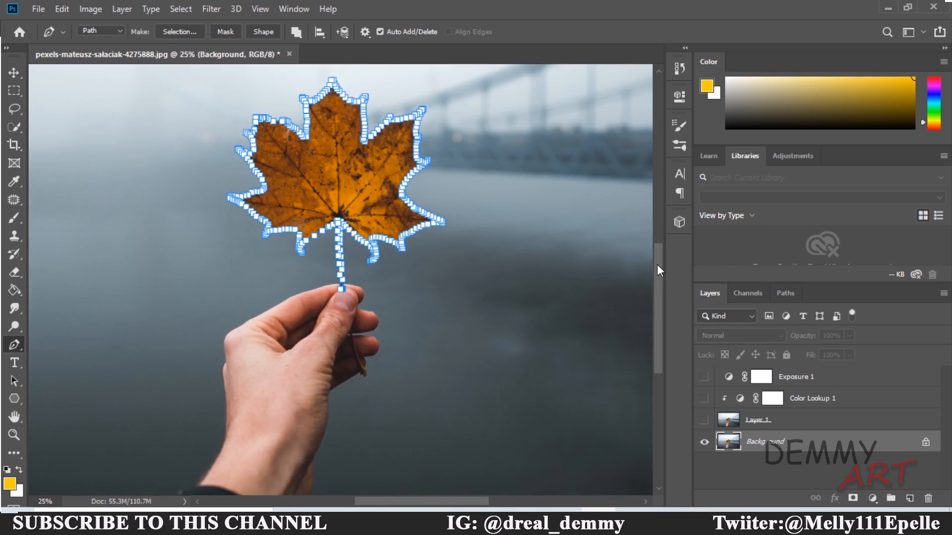
left_click_drag(657, 264, 659, 248)
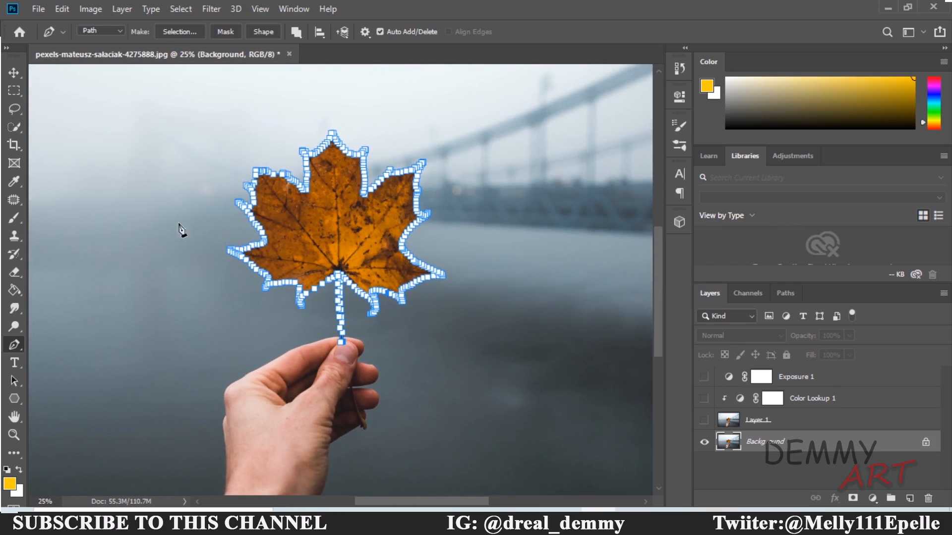